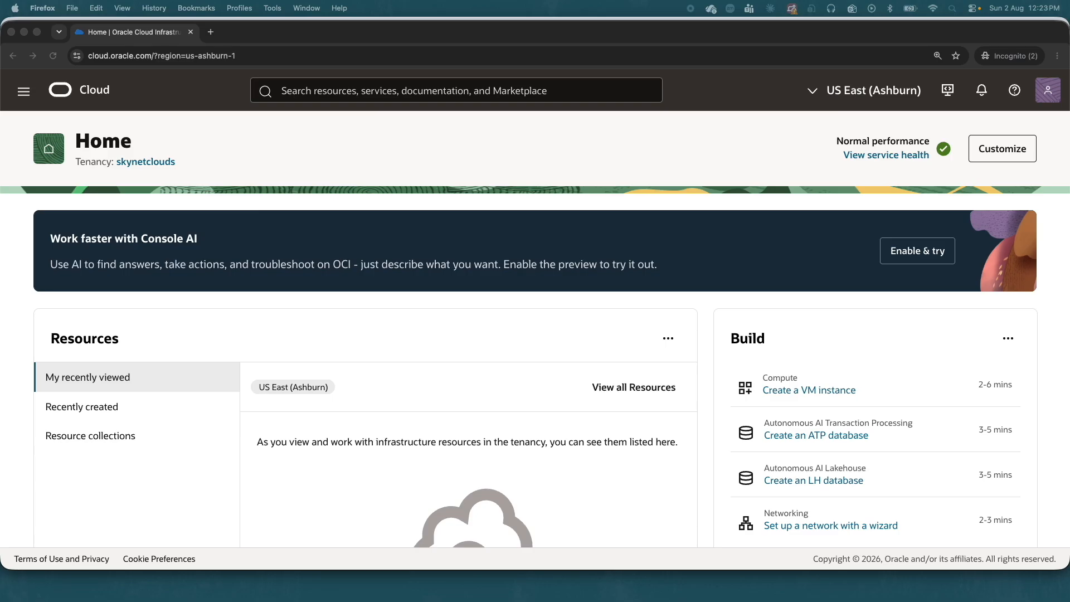
Open the app01 compute instance and review its shape configuration and image details
click(23, 91)
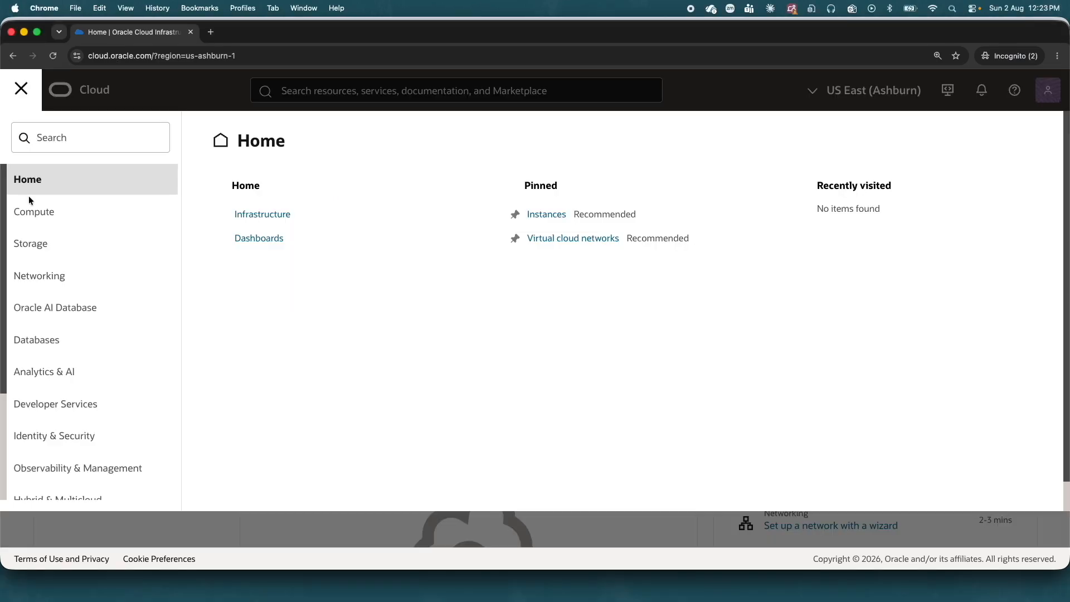
click(36, 220)
click(258, 239)
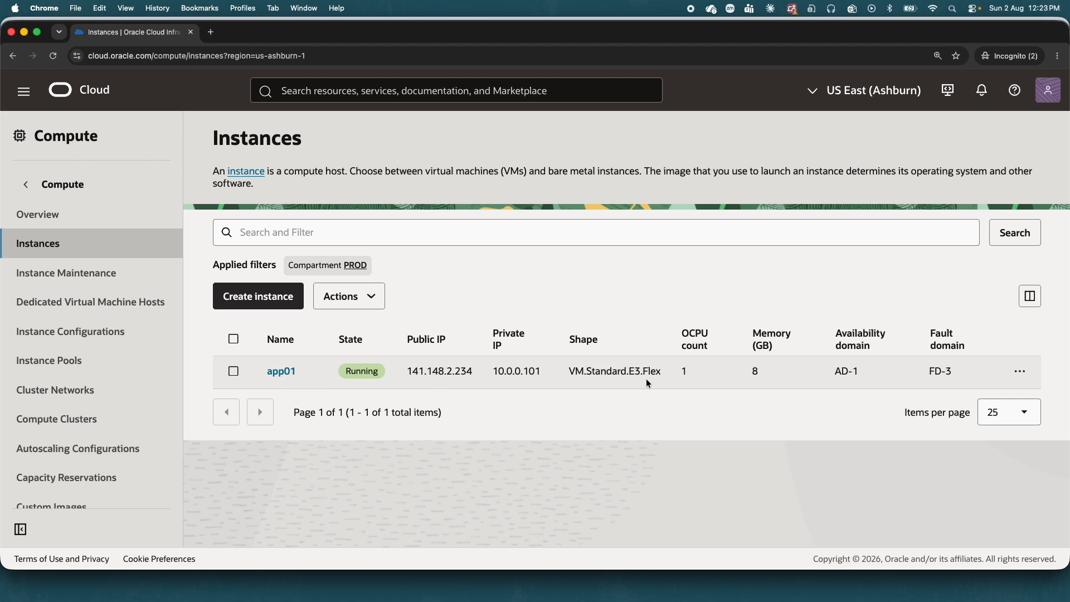
click(284, 371)
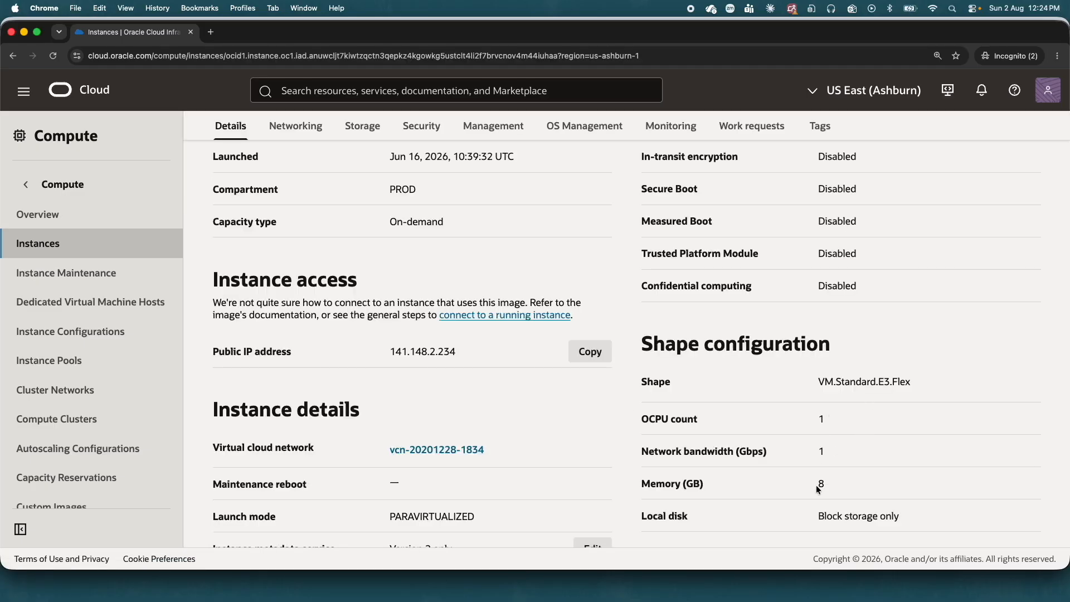
scroll(816, 485, down, 5)
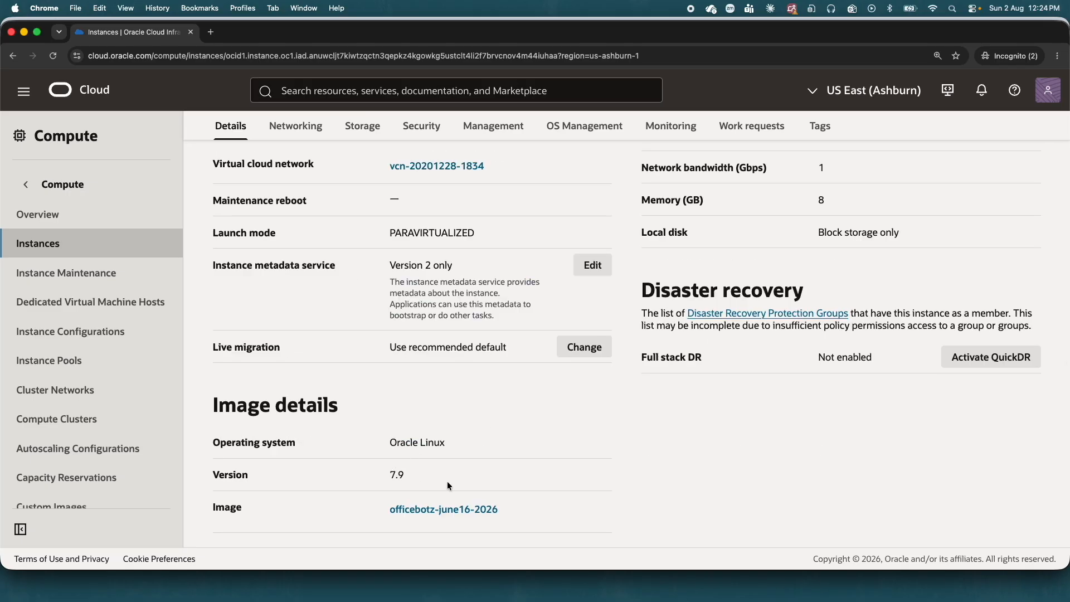
scroll(447, 480, up, 10)
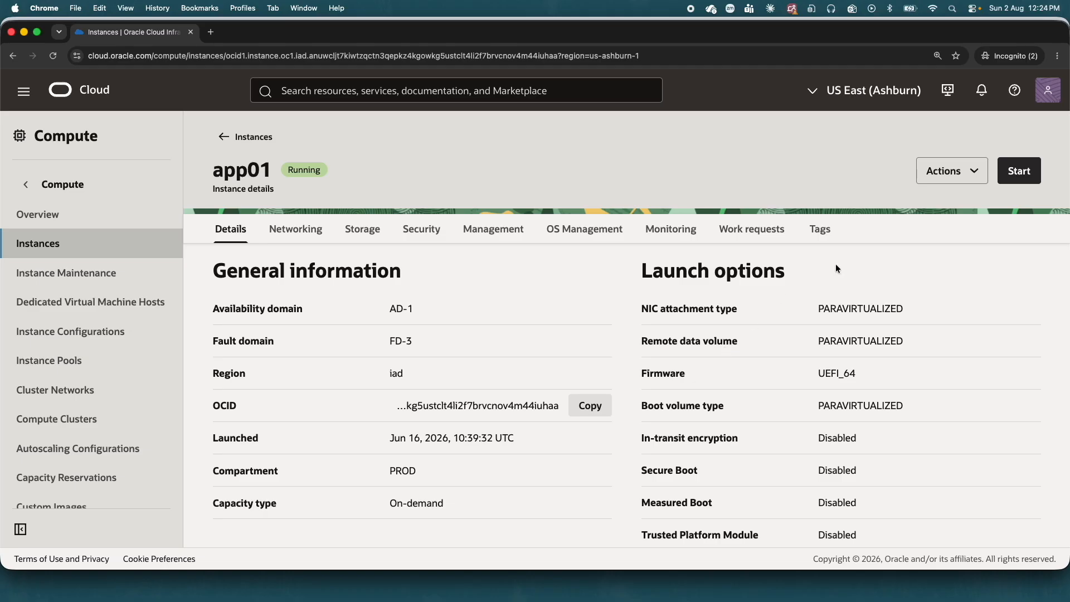
Create a custom image named custom-image-aug02 from app01 in the PROD compartment and check its status among the custom images
click(976, 177)
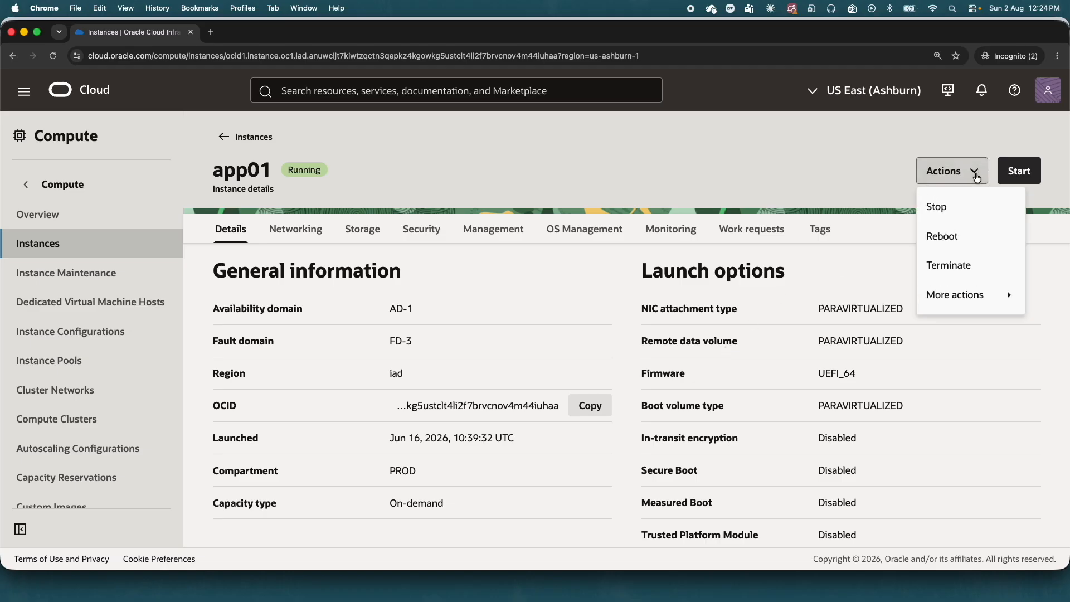
click(994, 295)
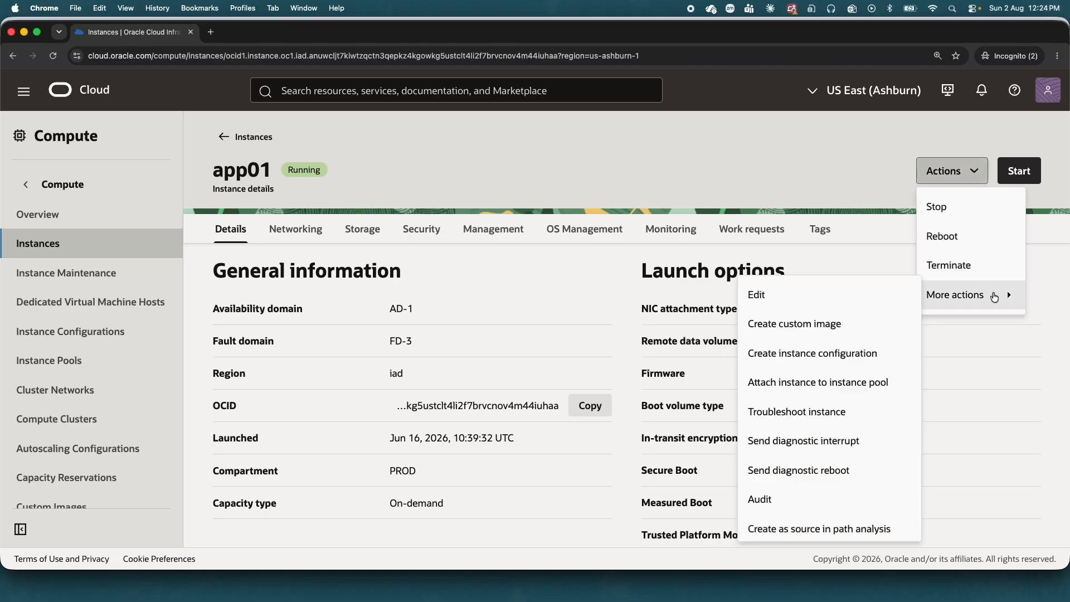
click(825, 323)
click(116, 268)
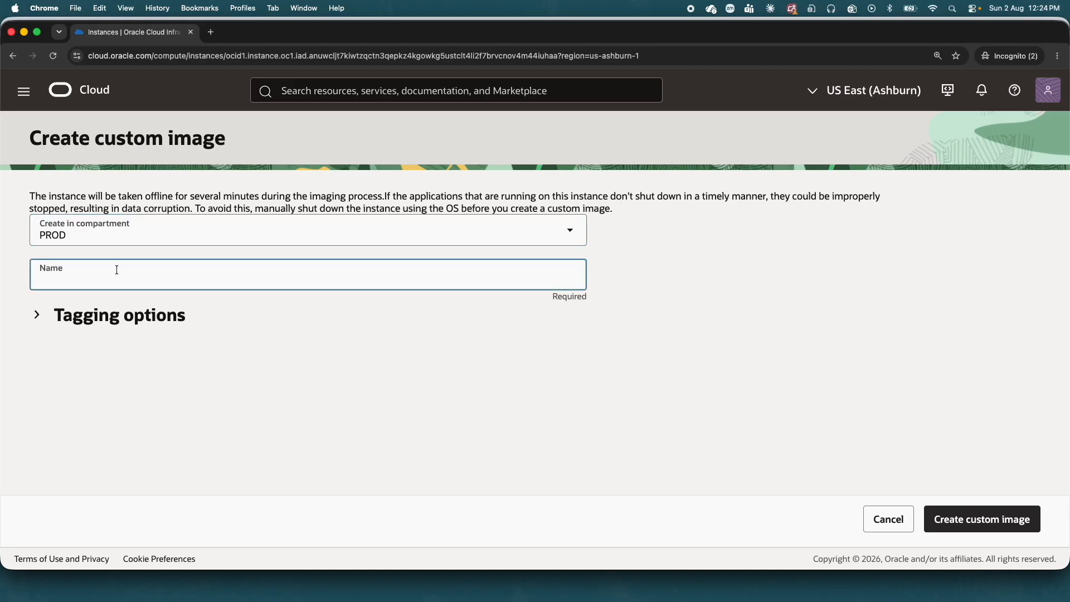
text(custom-image-aug02)
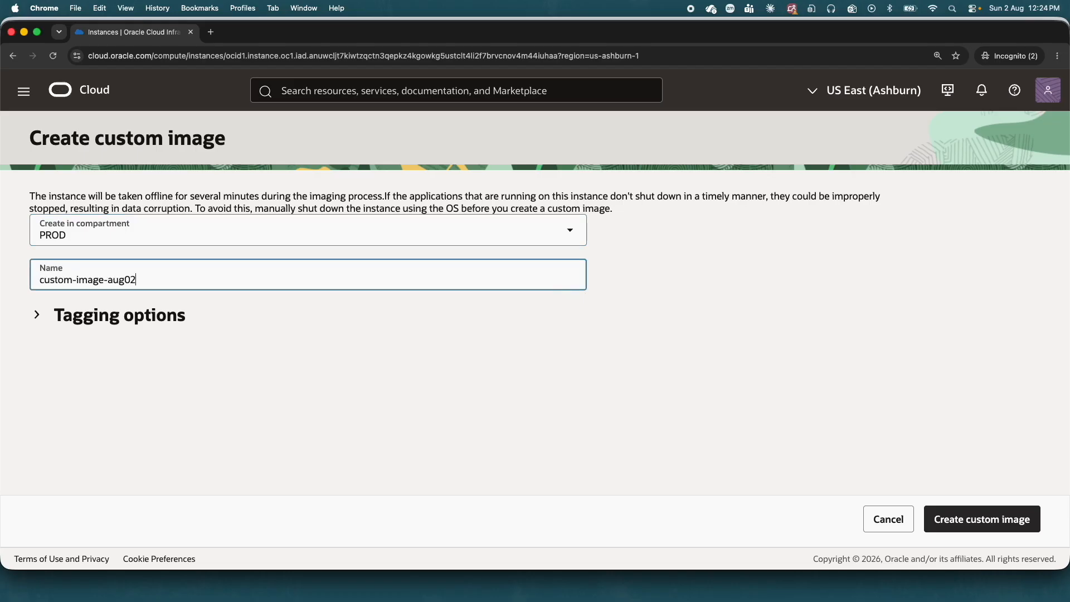
click(968, 523)
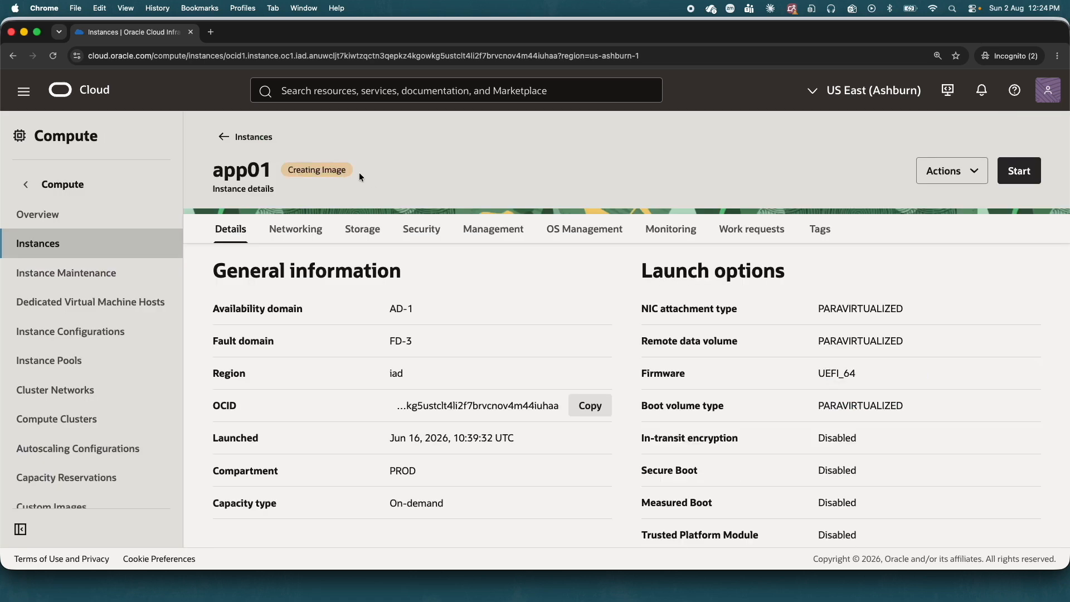
scroll(66, 473, down, 1)
click(49, 494)
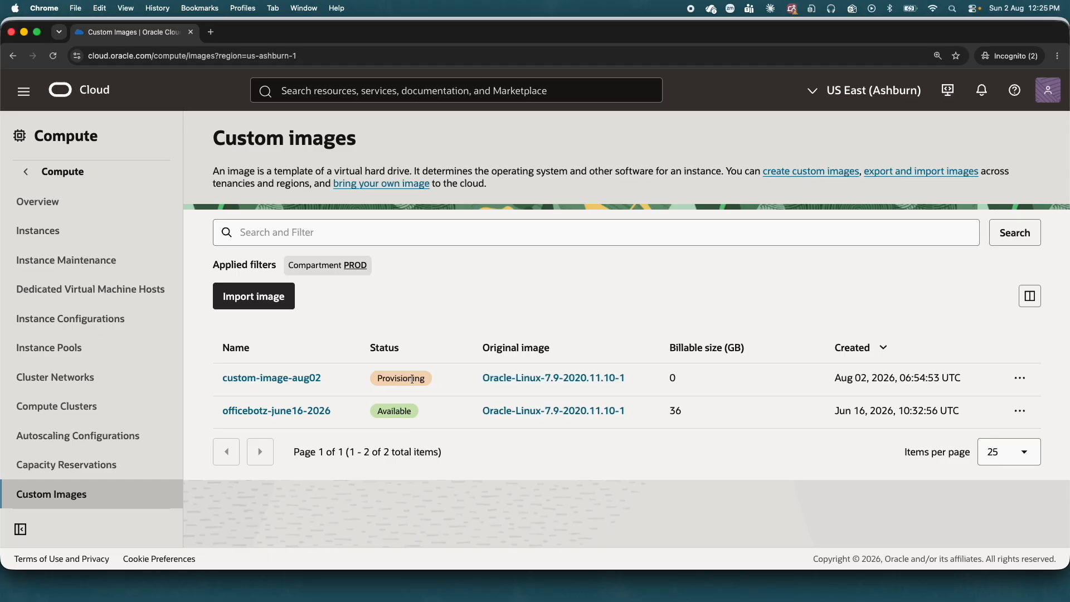
Create an Object Storage bucket named aug-bucket in the PROD compartment, keeping the Standard storage tier and Oracle managed keys
click(25, 92)
click(29, 244)
click(839, 211)
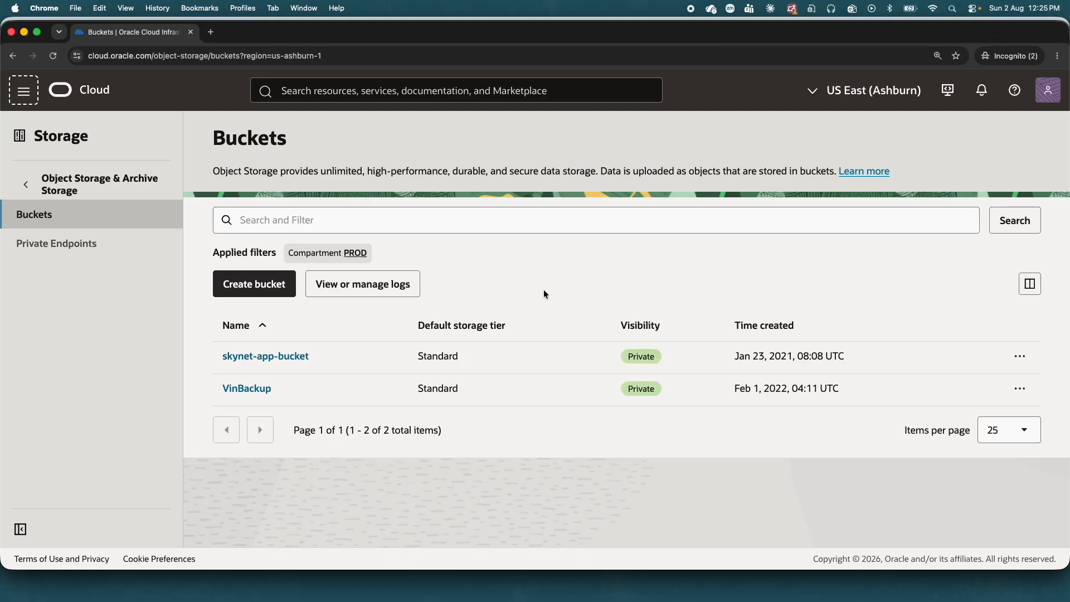
click(254, 283)
drag(141, 212, 29, 216)
text(aug-bucke)
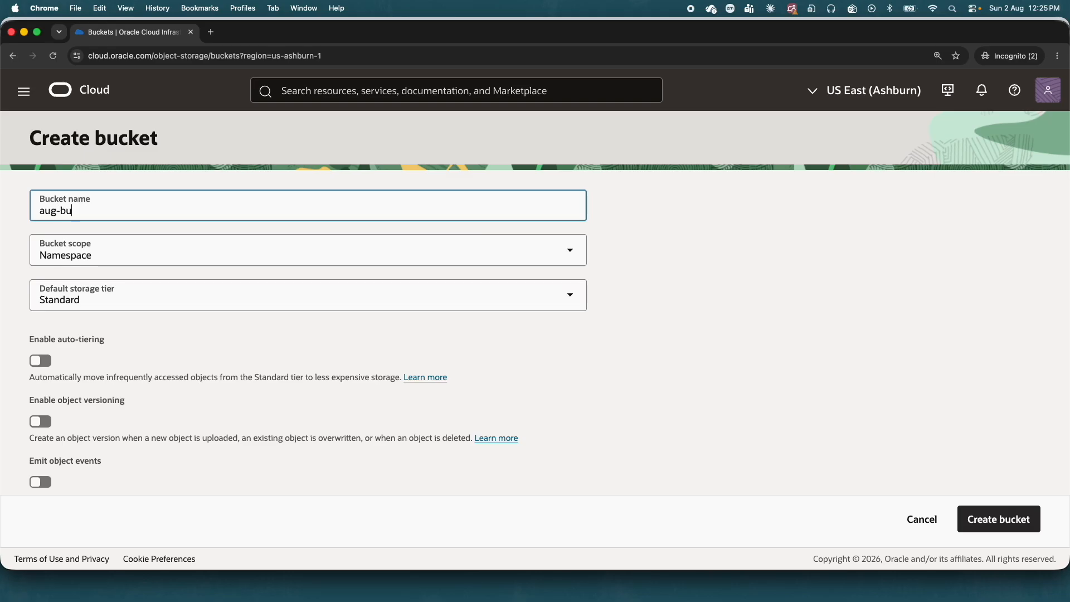
scroll(797, 372, down, 10)
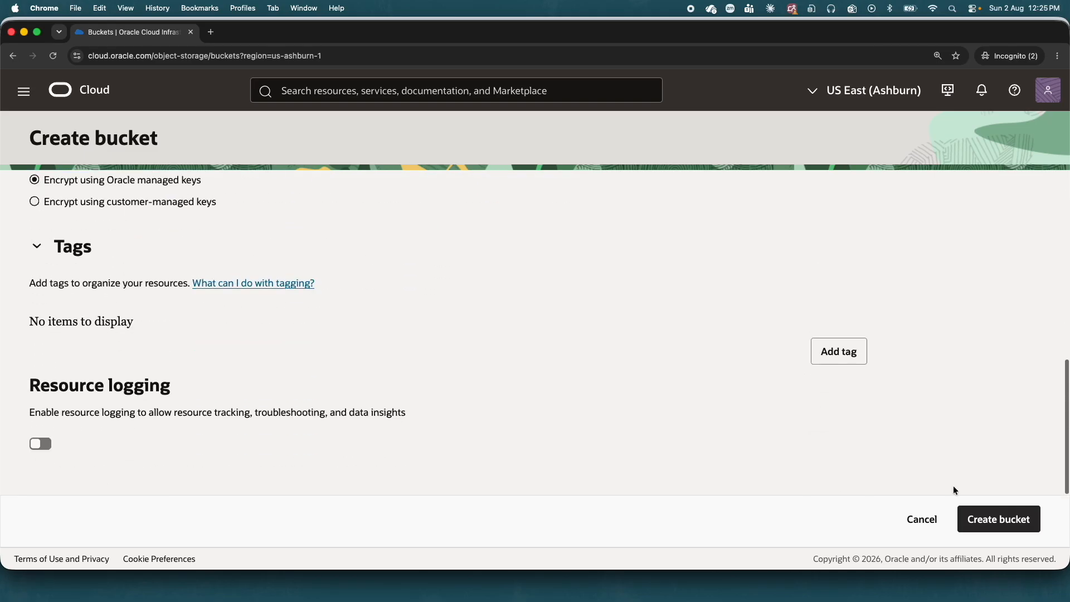
click(999, 518)
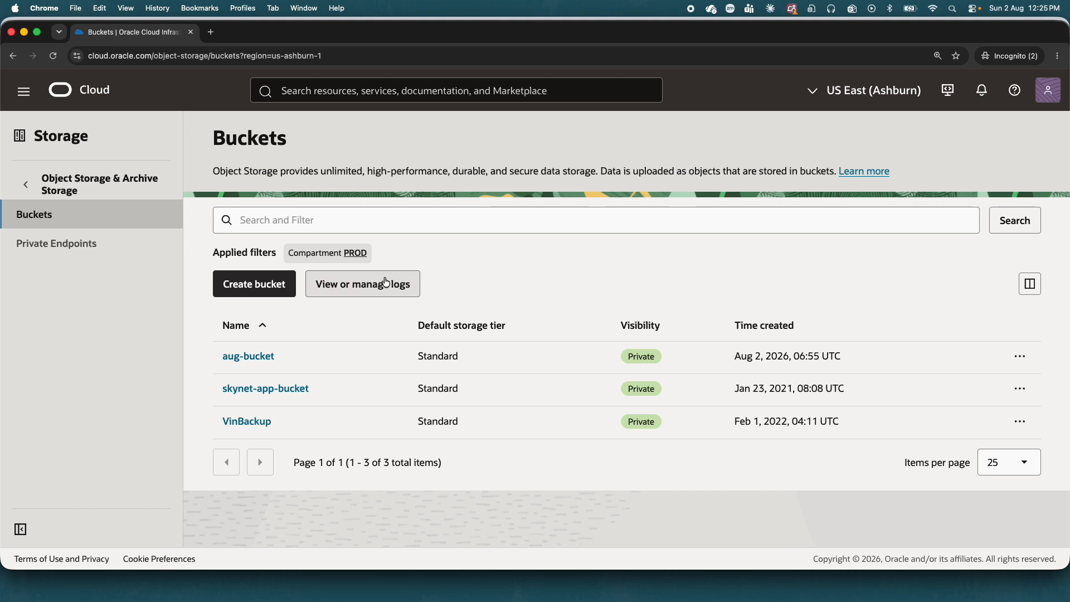
Go back to Compute and check the create and export work requests of custom-image-aug02
click(22, 90)
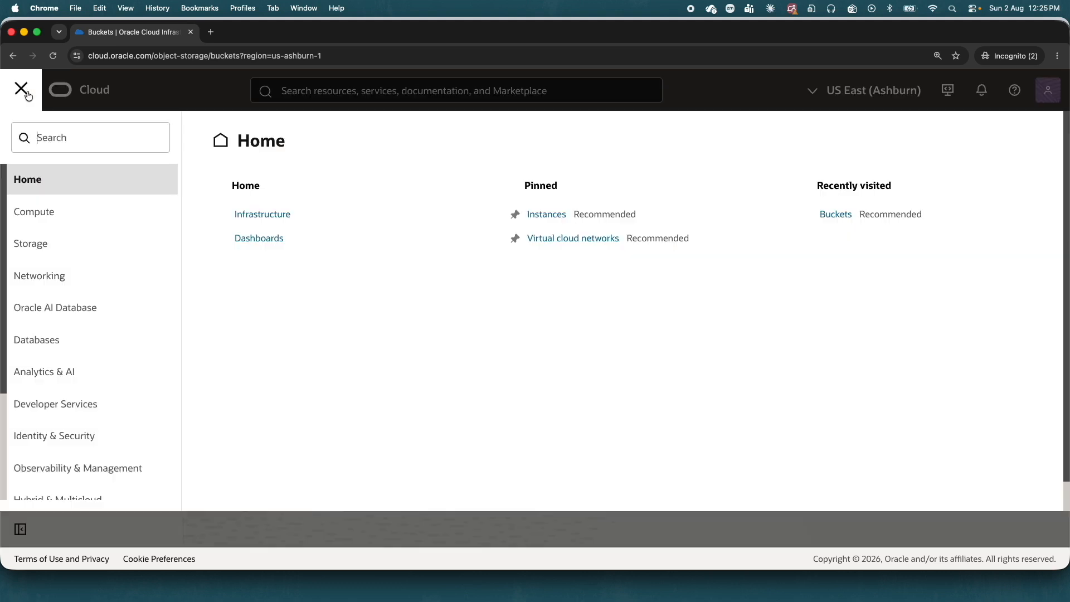
click(28, 211)
click(265, 238)
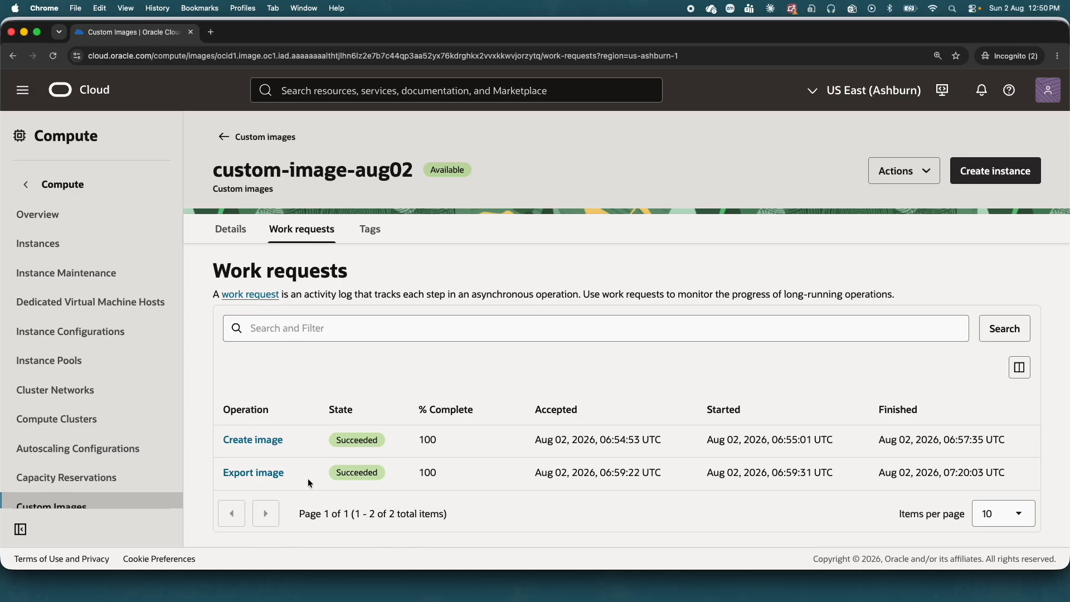
drag(247, 168, 393, 172)
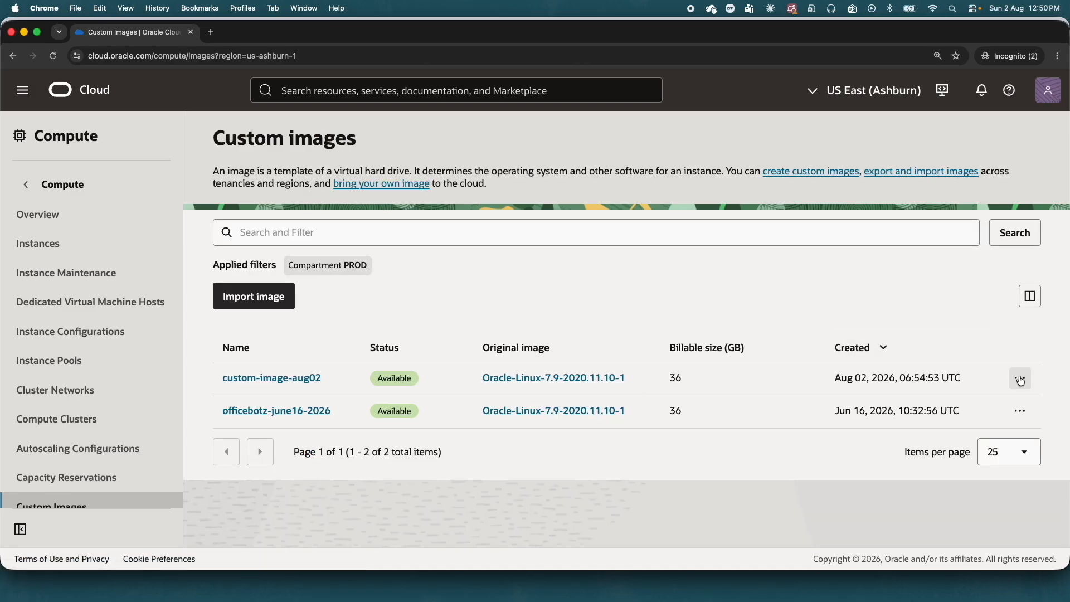
click(1020, 379)
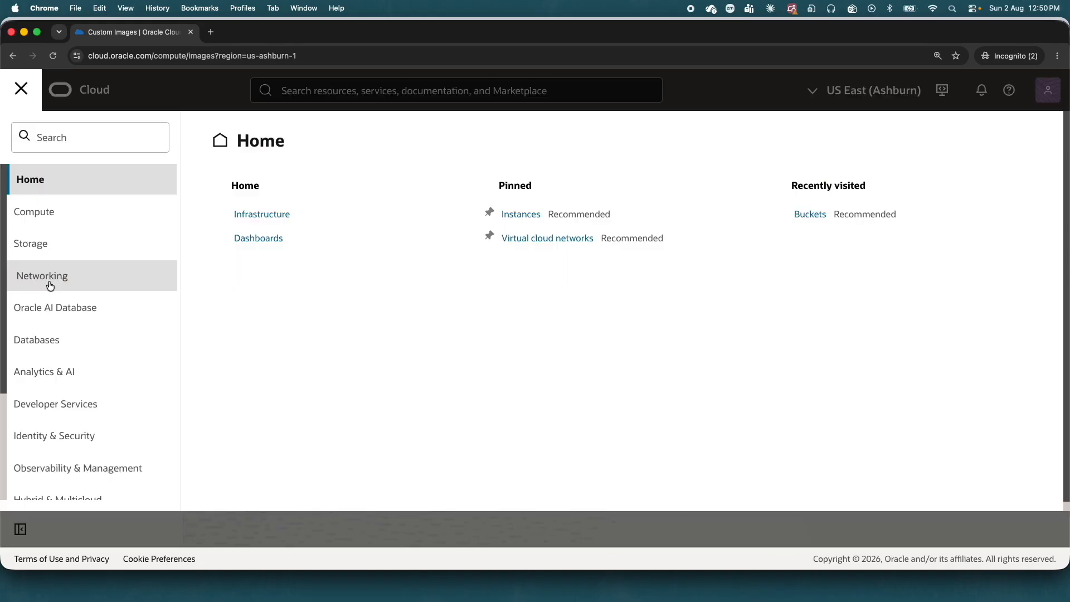
Open aug-bucket in Object Storage and display its objects
click(39, 240)
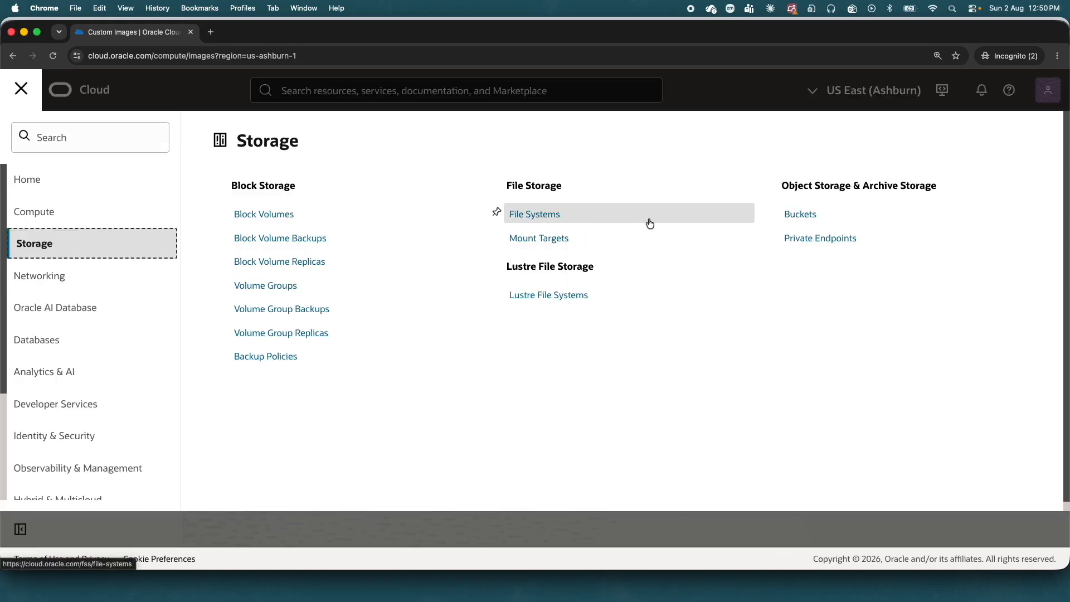
click(795, 217)
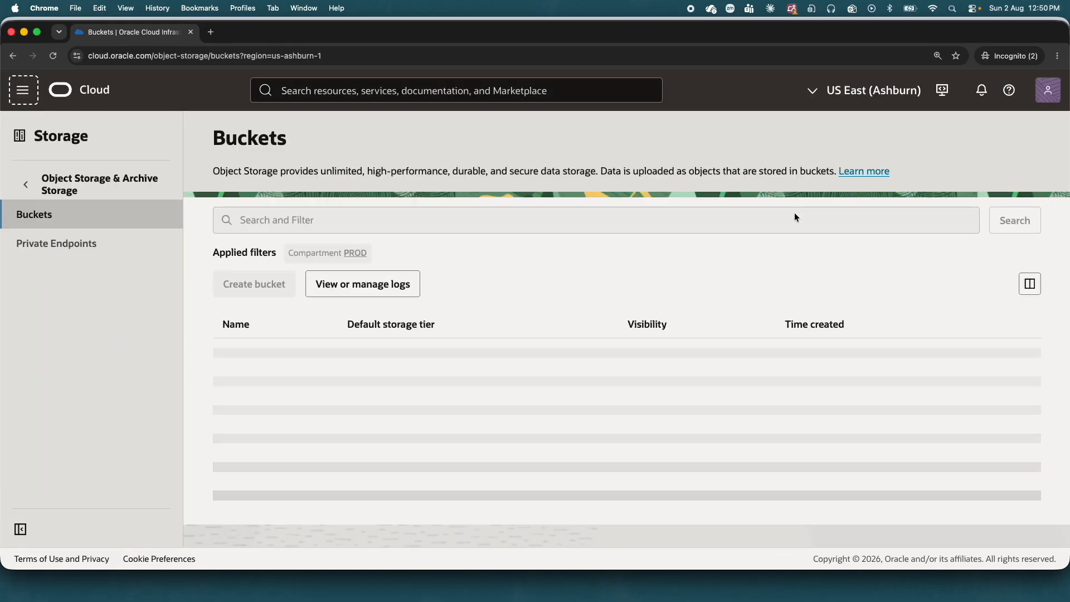
click(248, 357)
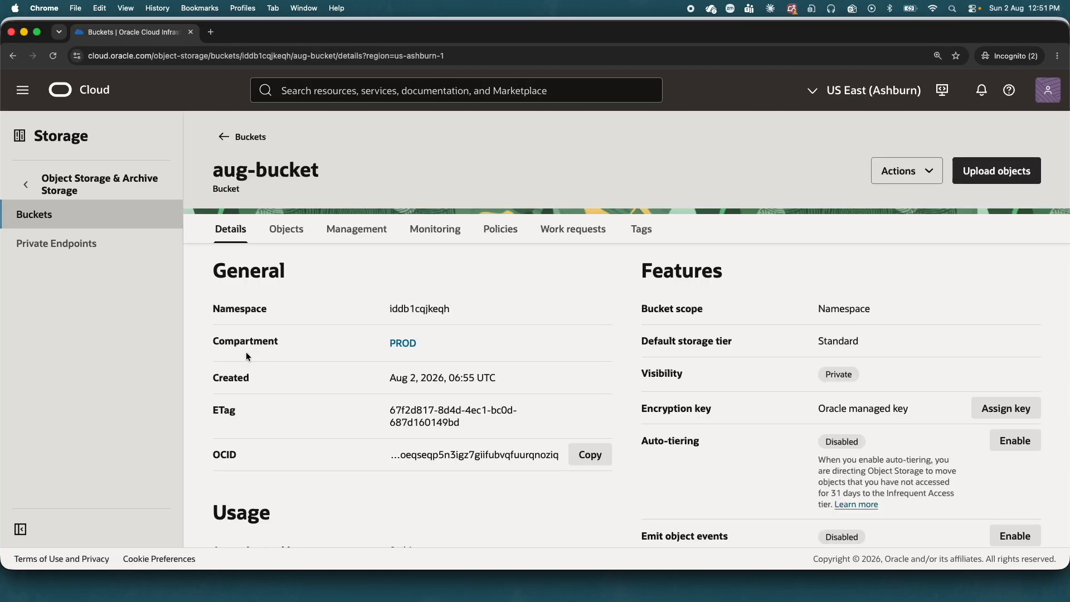
click(287, 229)
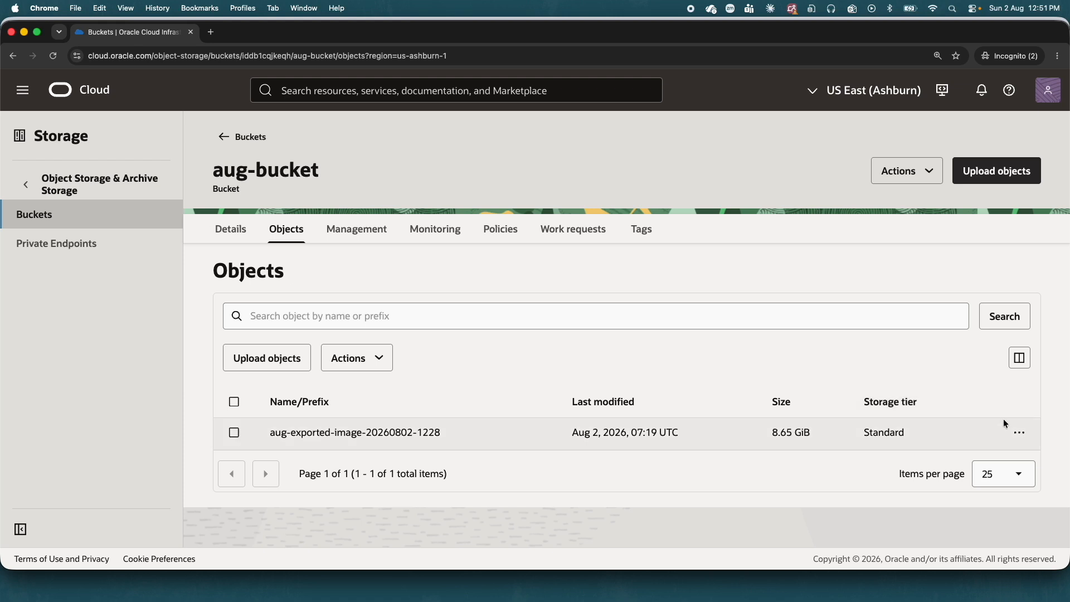
click(1020, 434)
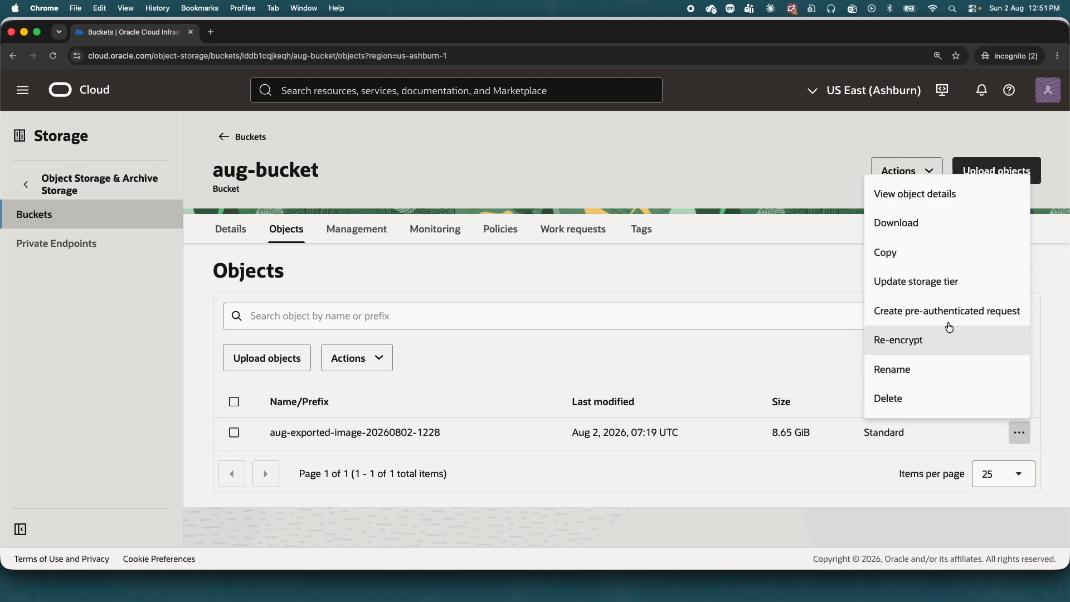
click(927, 310)
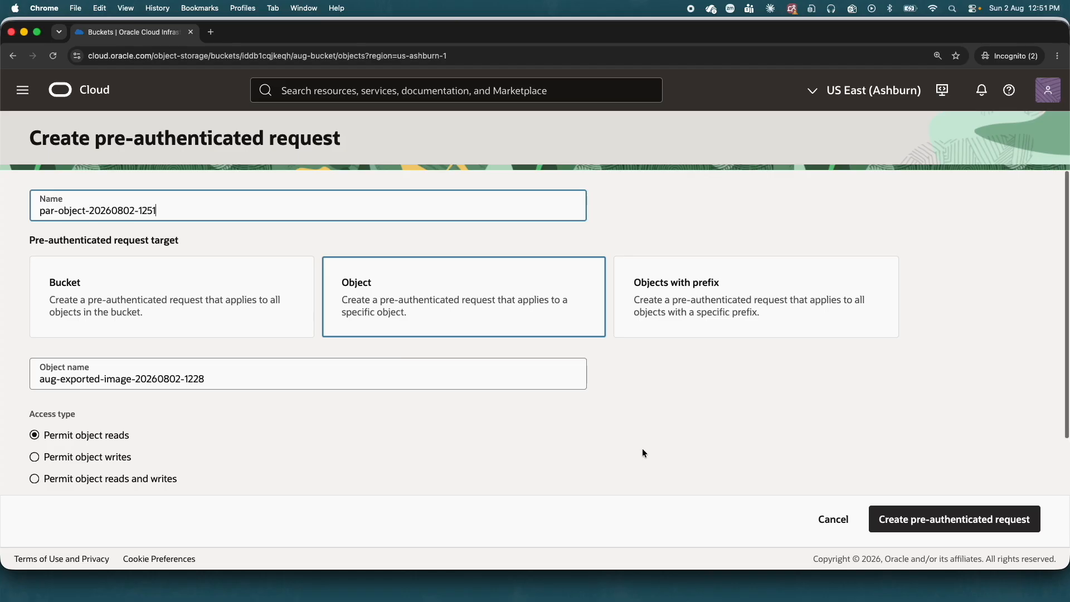
scroll(642, 448, down, 2)
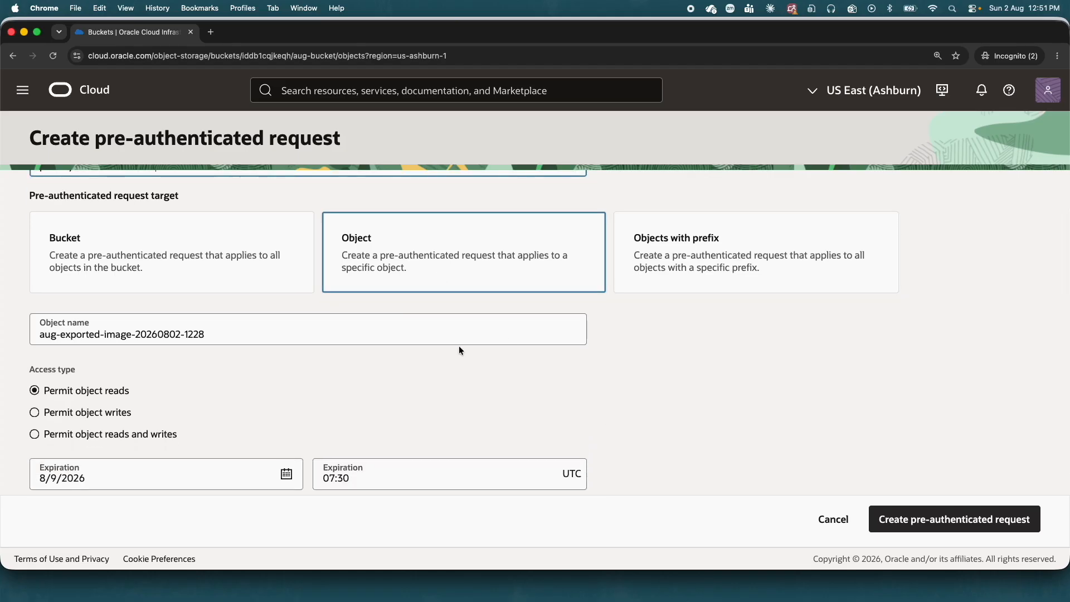
scroll(460, 353, down, 1)
click(34, 412)
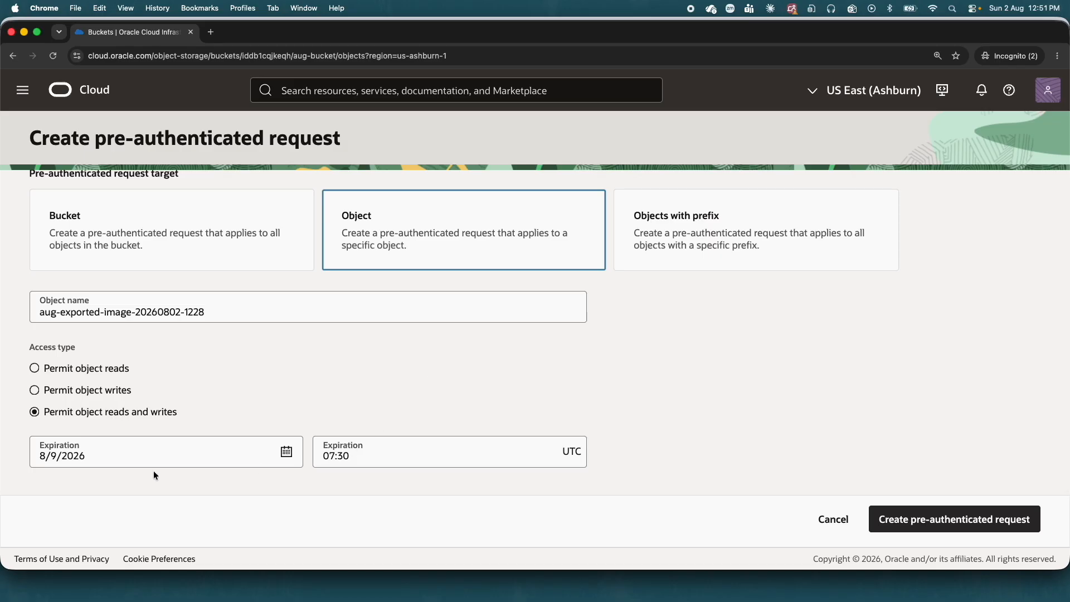
click(938, 520)
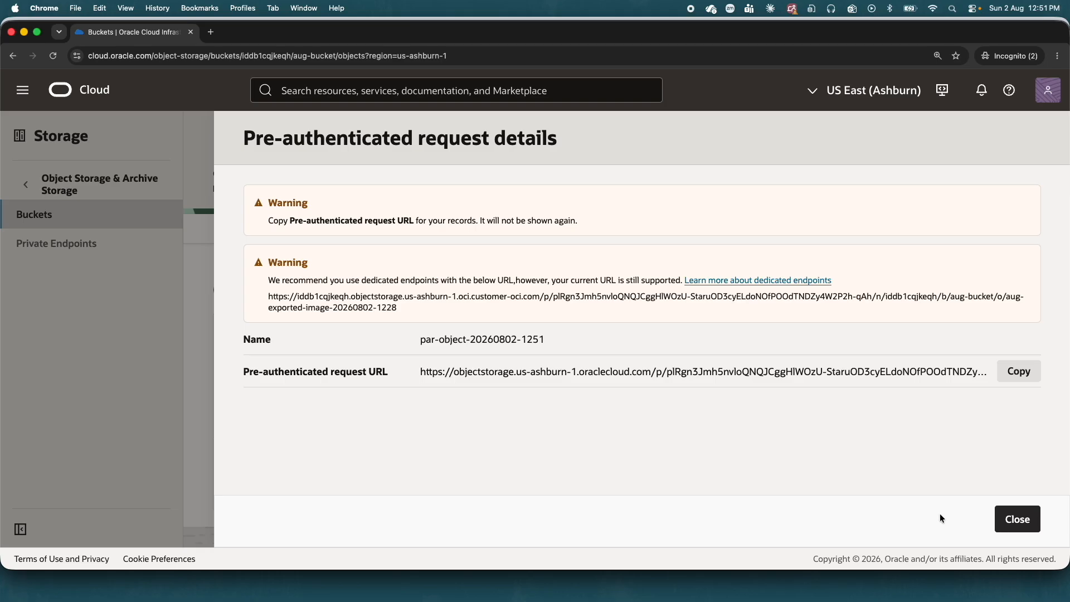
click(1022, 373)
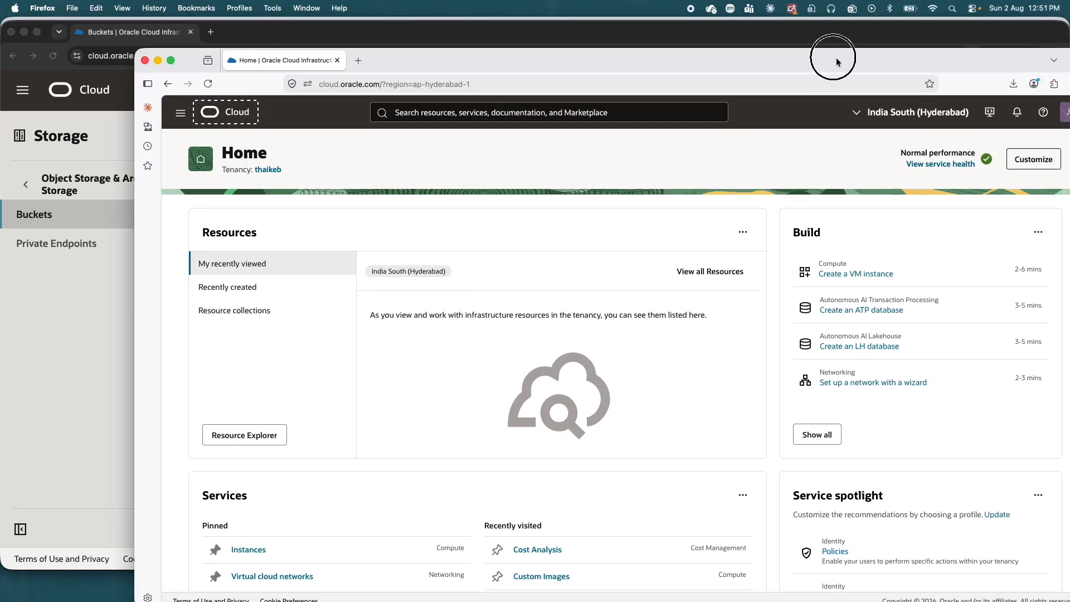
Switch to the Firefox window with the India South (Hyderabad) tenancy and open the Compute custom images
double_click(836, 58)
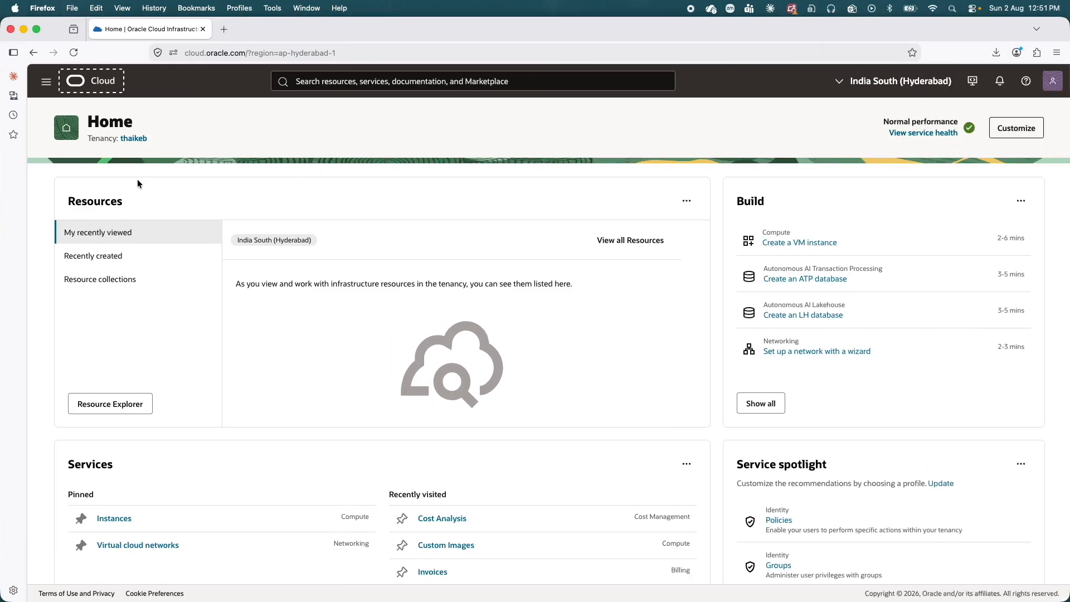
click(46, 81)
click(233, 202)
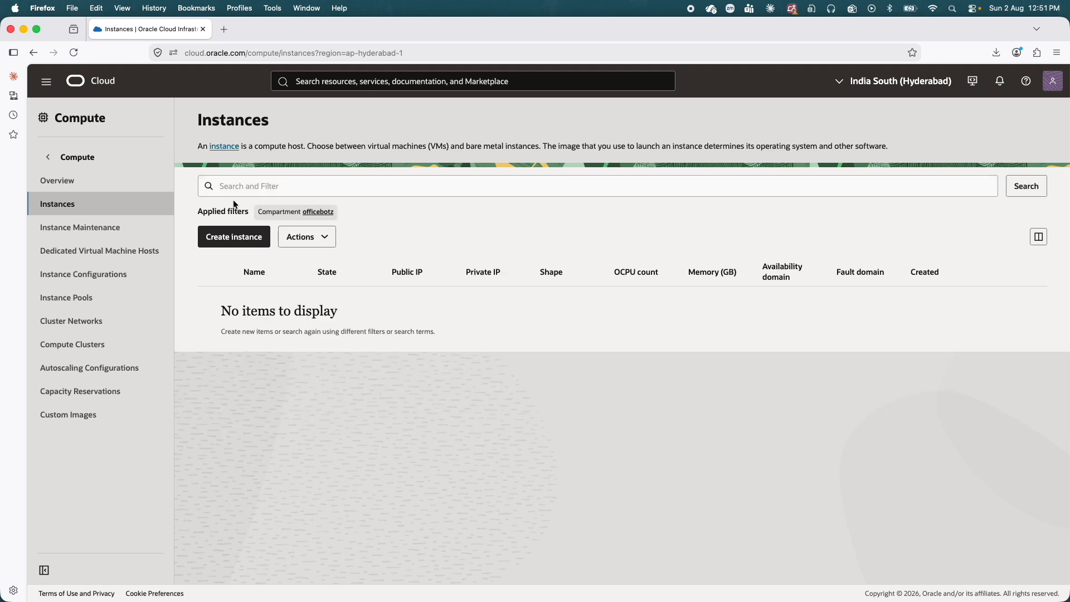
click(87, 419)
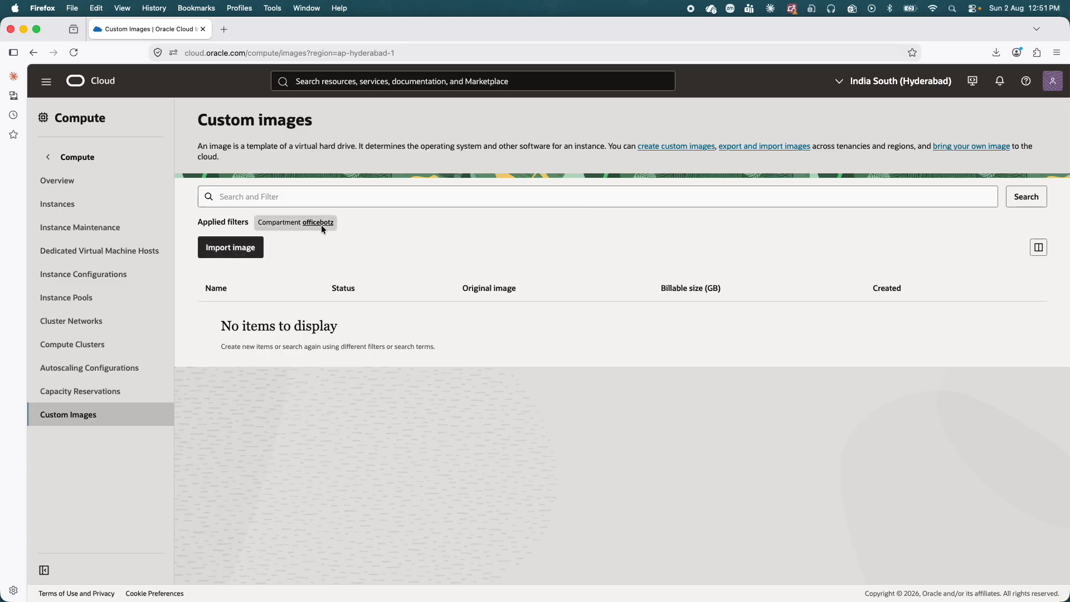
Begin an image import in the officebotz compartment and name the image officebotz-imported-image-aug012026
click(234, 251)
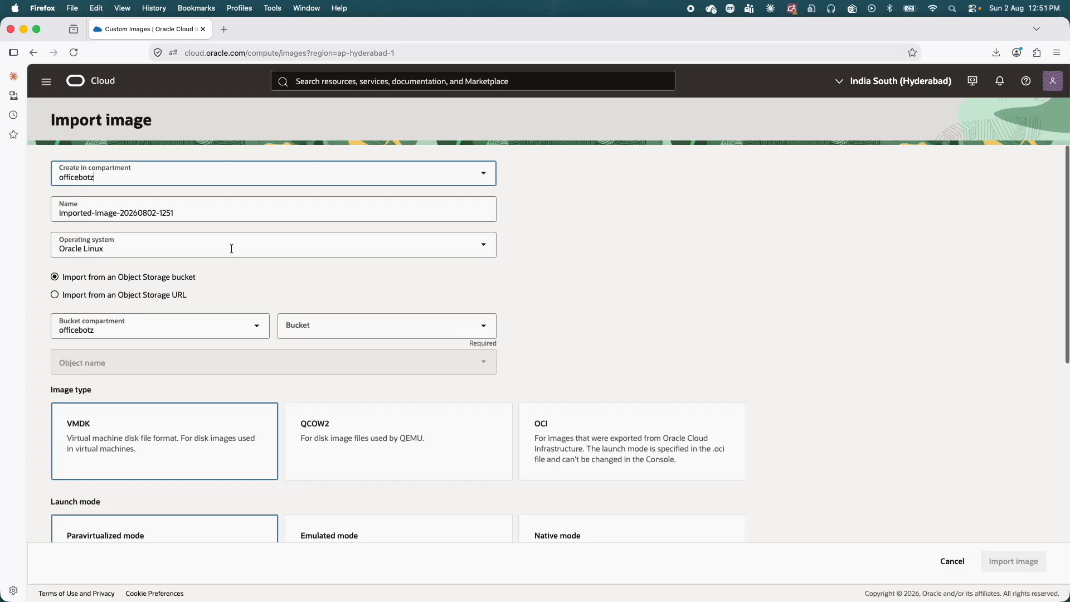
click(60, 215)
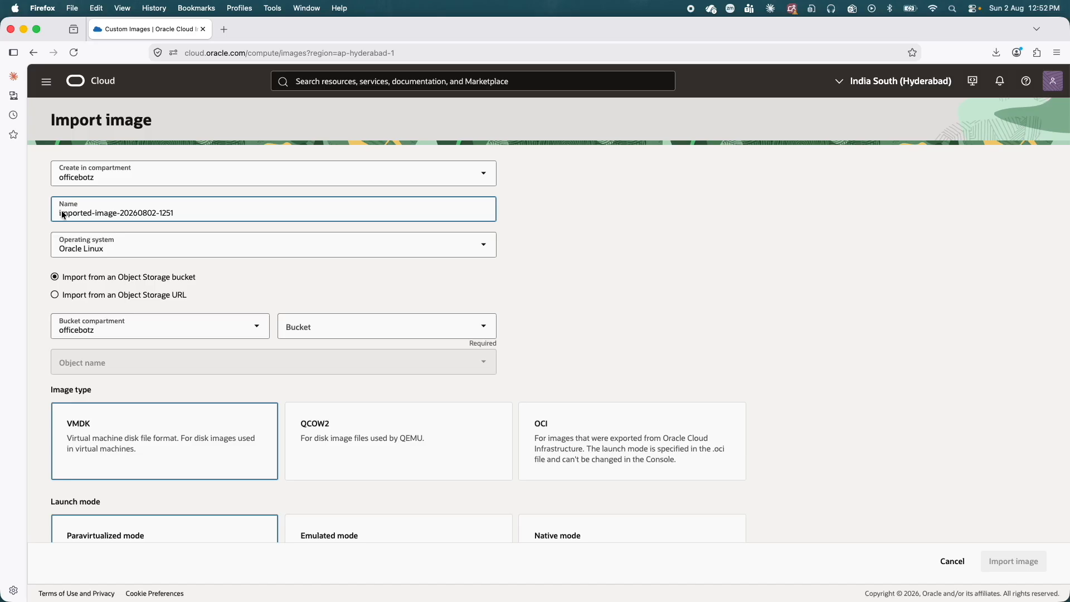
key(super+a)
text(officebotz-imported-image-aug012026)
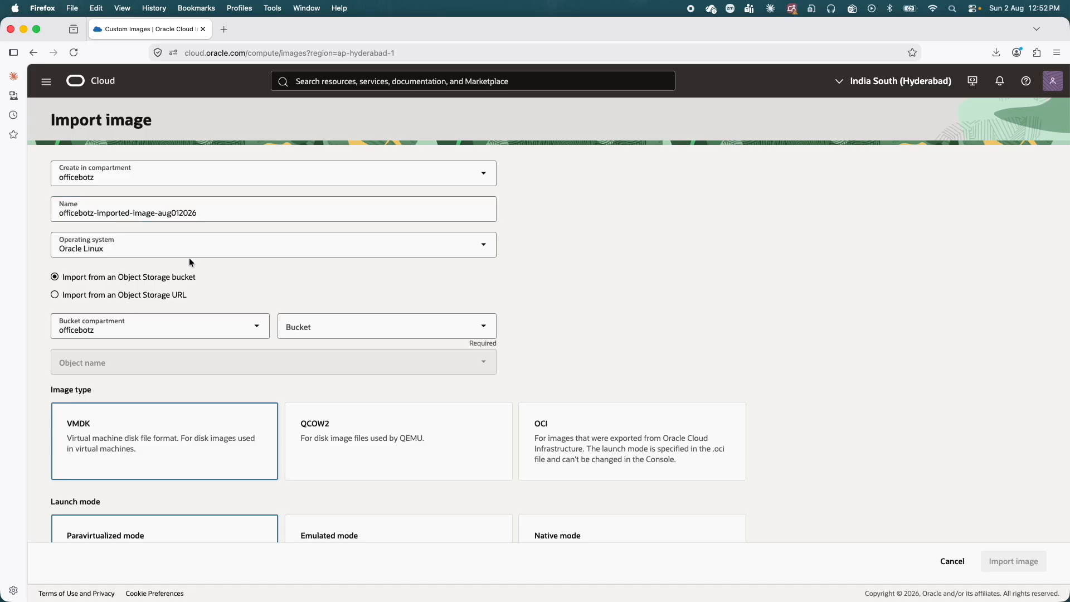
Set the source to an Object Storage URL, paste the pre-authenticated request URL, choose the OCI image type and start the import
click(72, 295)
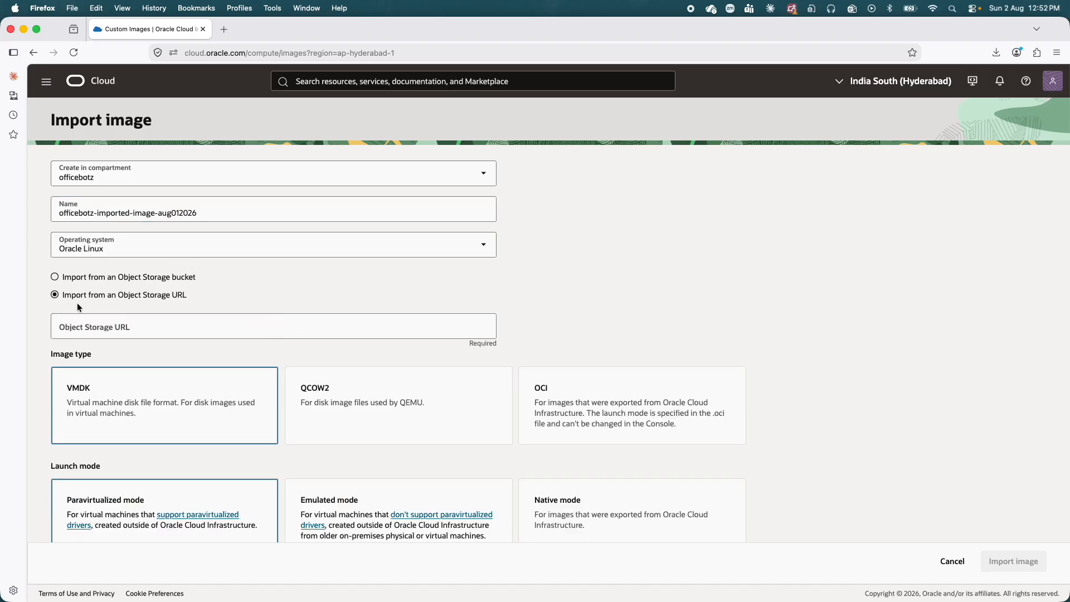
click(87, 331)
key(super+v)
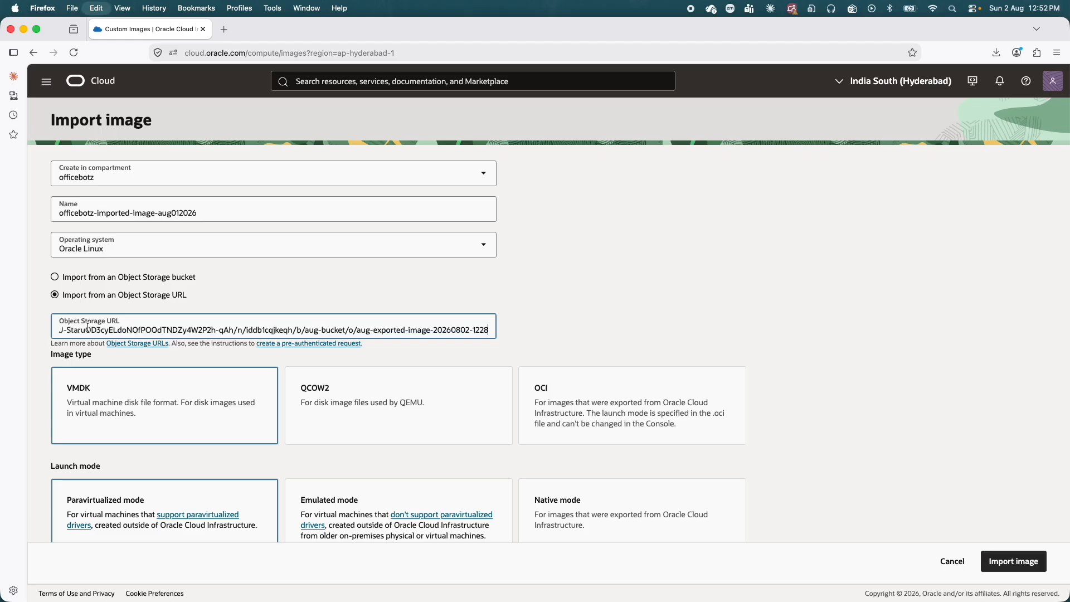
click(637, 299)
scroll(637, 299, down, 2)
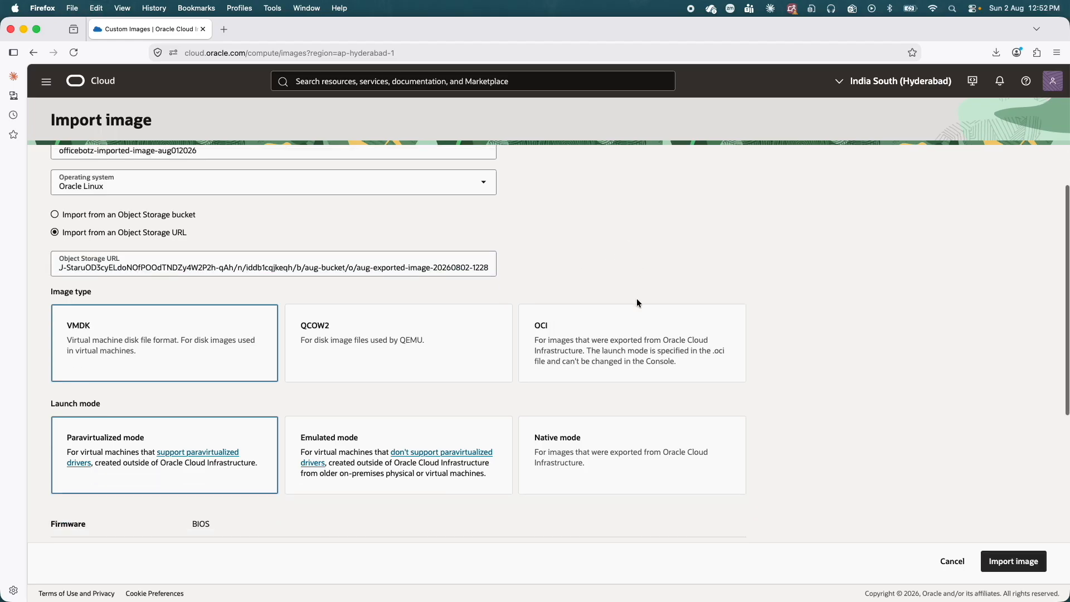
click(601, 333)
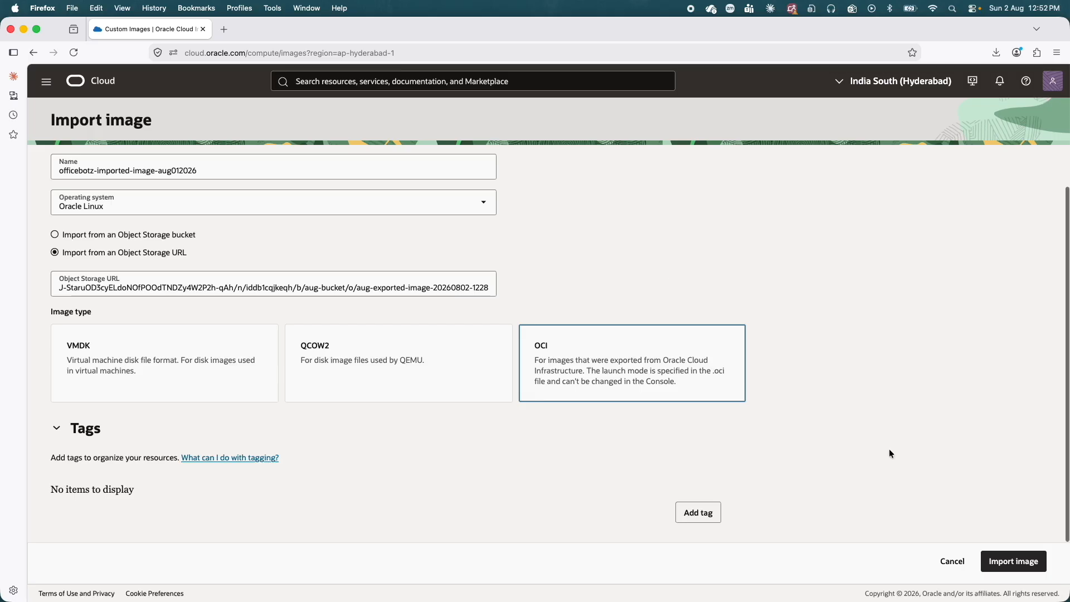
click(1014, 560)
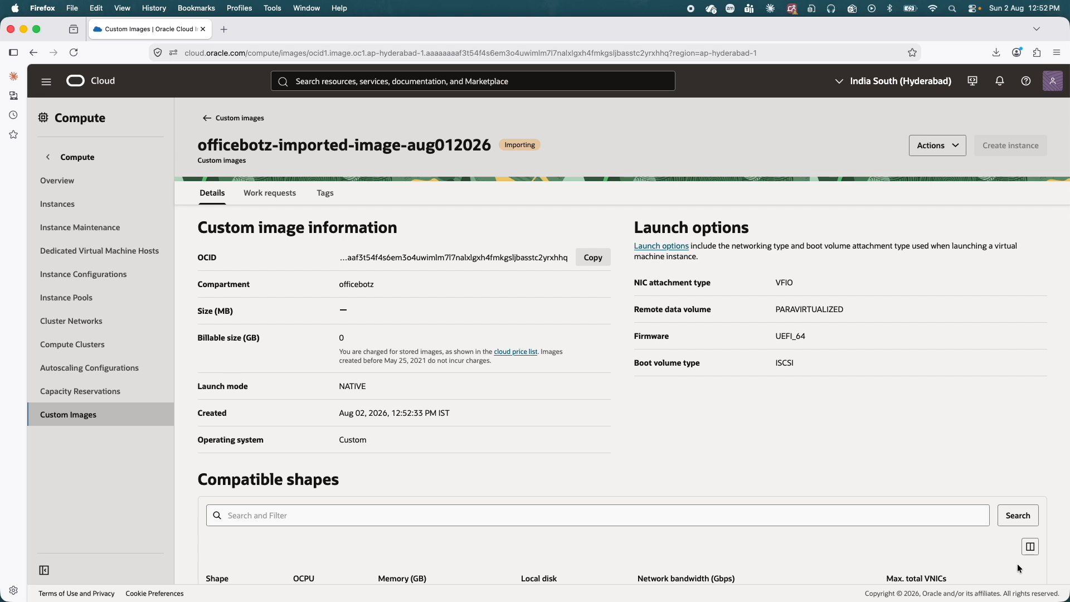
Check the work requests of the image import and return to the custom images list
click(264, 194)
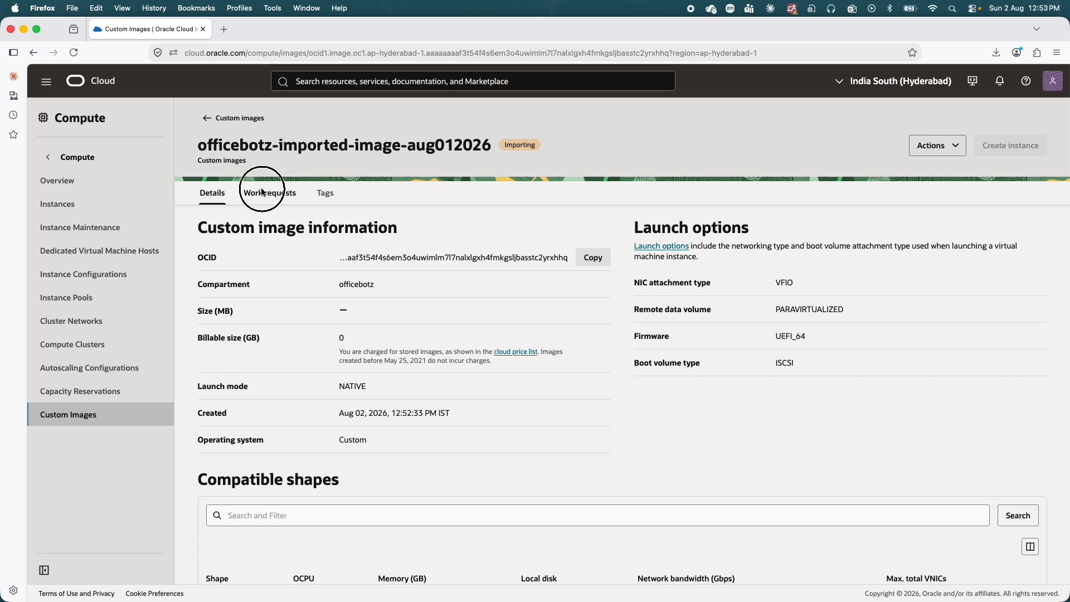
click(206, 119)
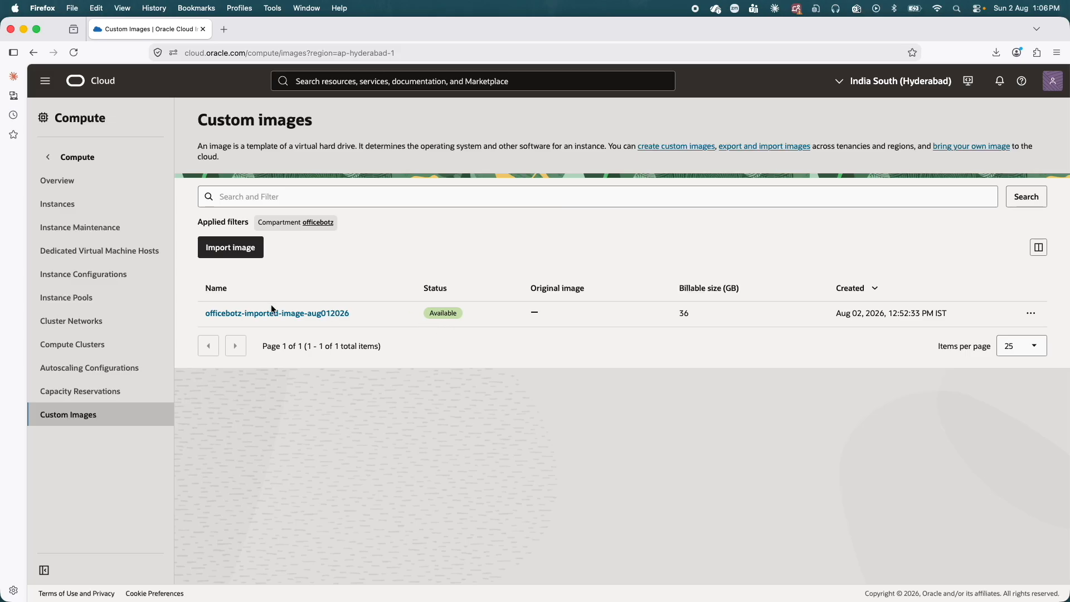
Start creating a compute instance in the officebotz compartment and name it officebotz-app01
click(68, 204)
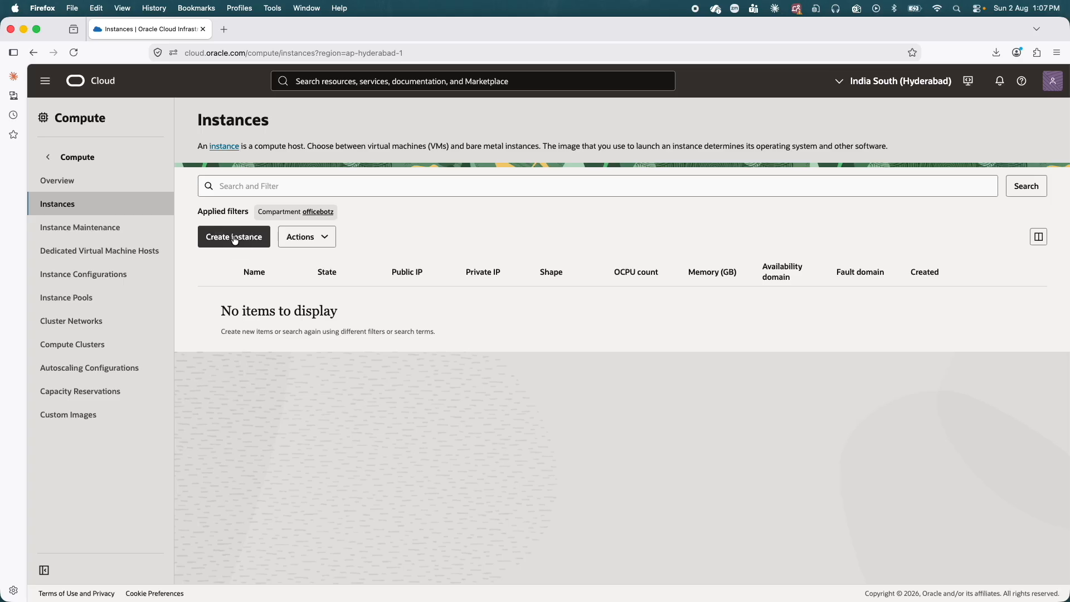
click(234, 239)
drag(229, 237, 51, 232)
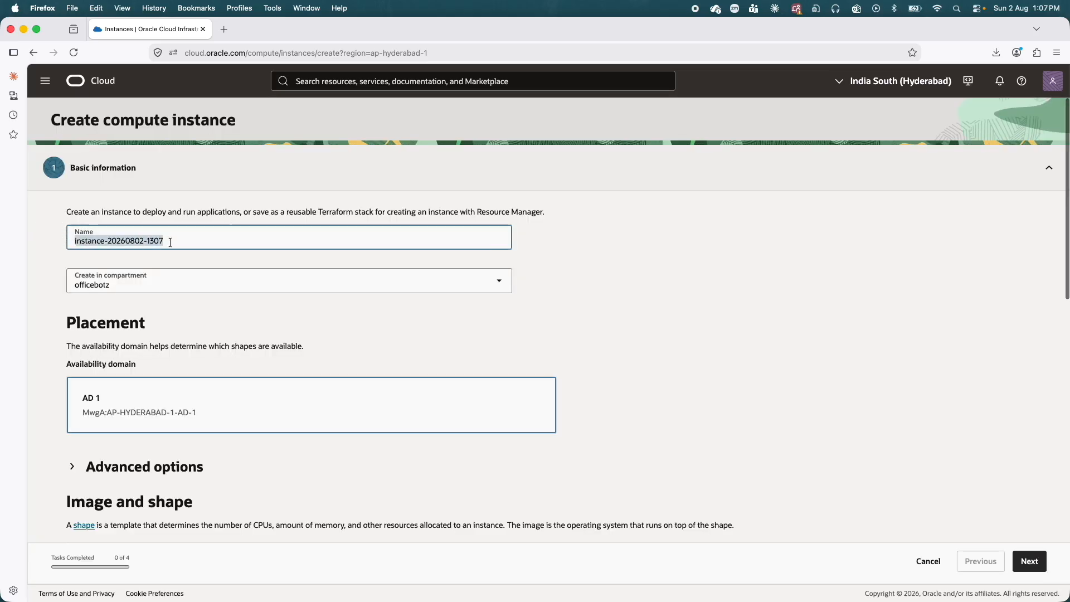
text(officebotz-app01)
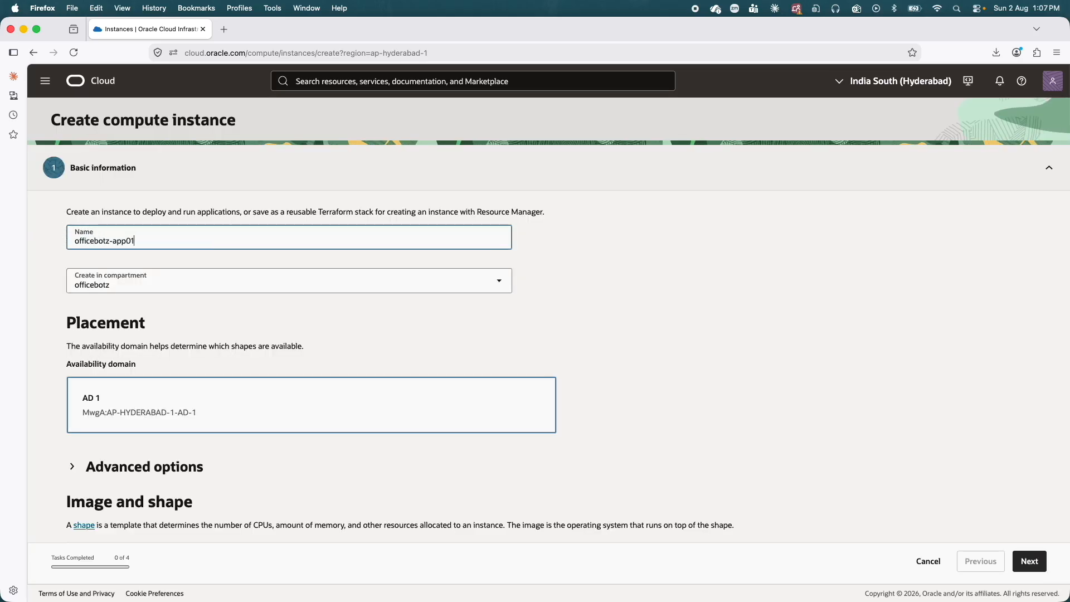
Set the instance's image to the custom image officebotz-imported-image-aug012026 from My Images
scroll(584, 327, down, 4)
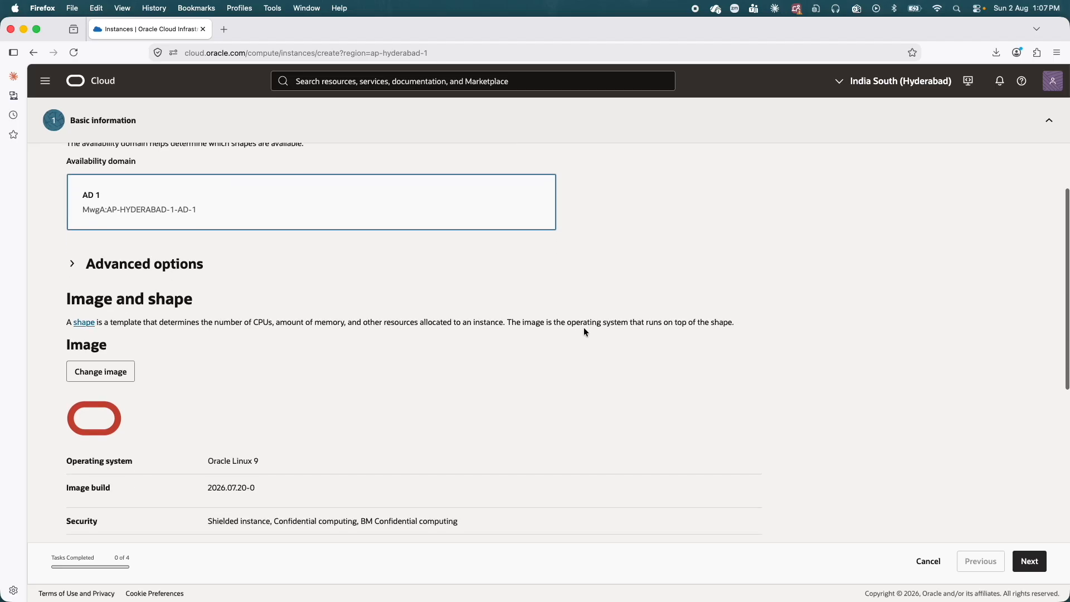
click(99, 356)
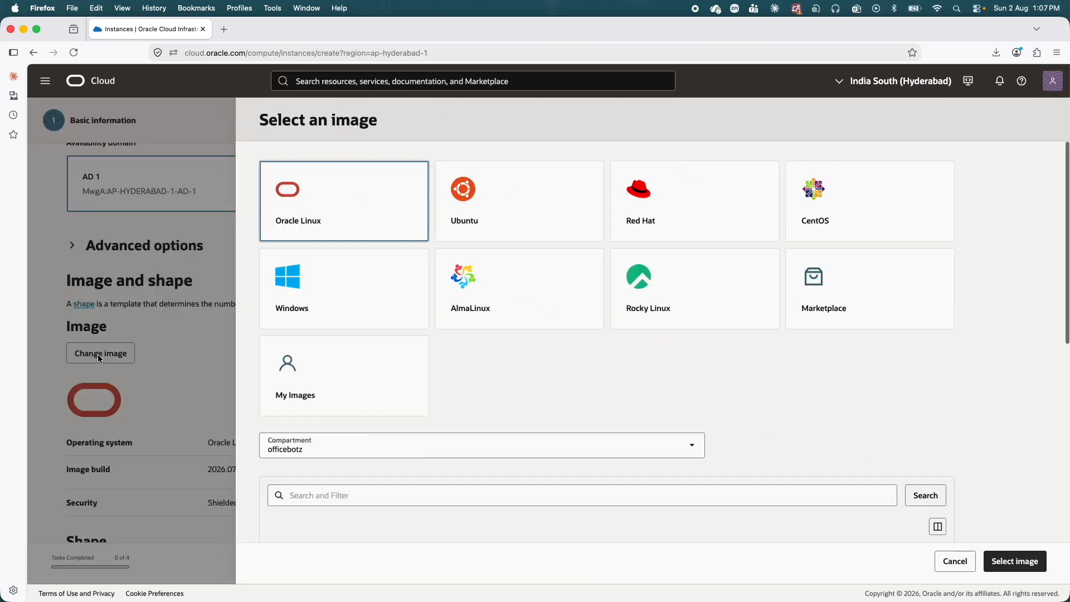
click(353, 384)
scroll(354, 385, down, 3)
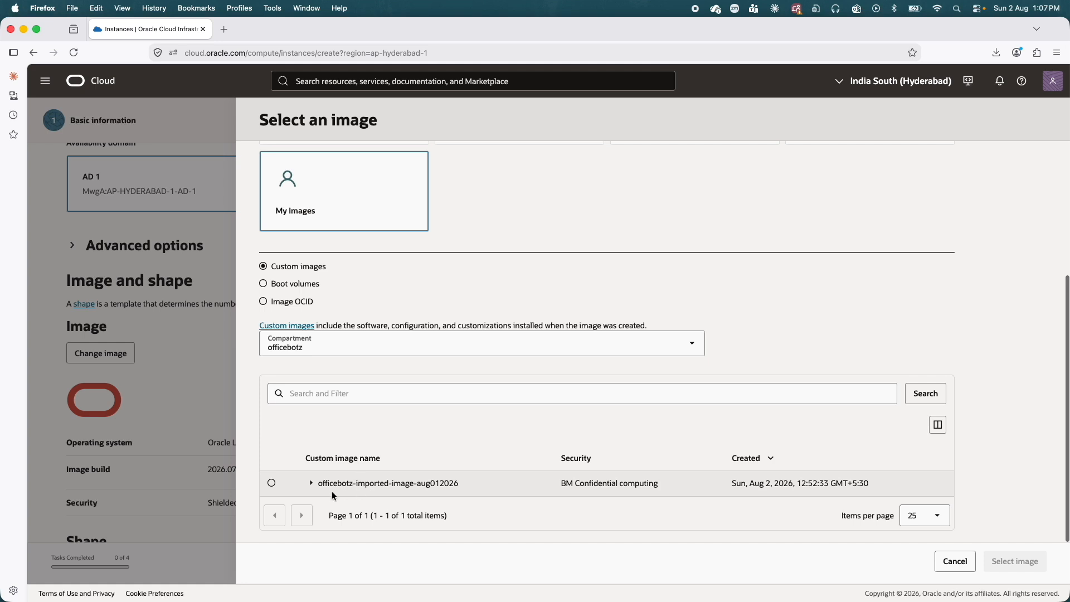
click(272, 484)
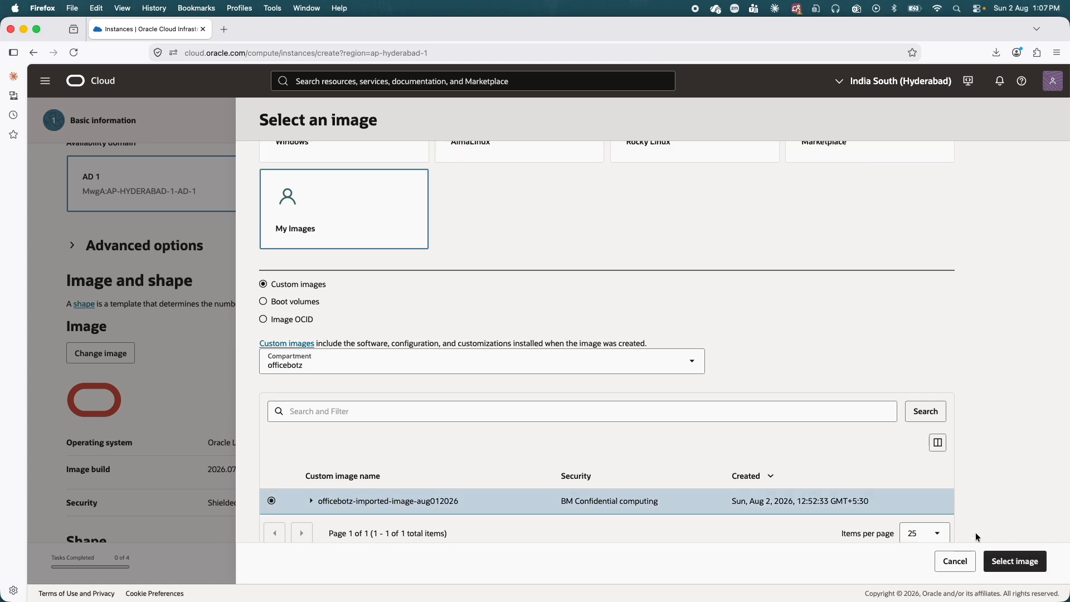
click(1012, 563)
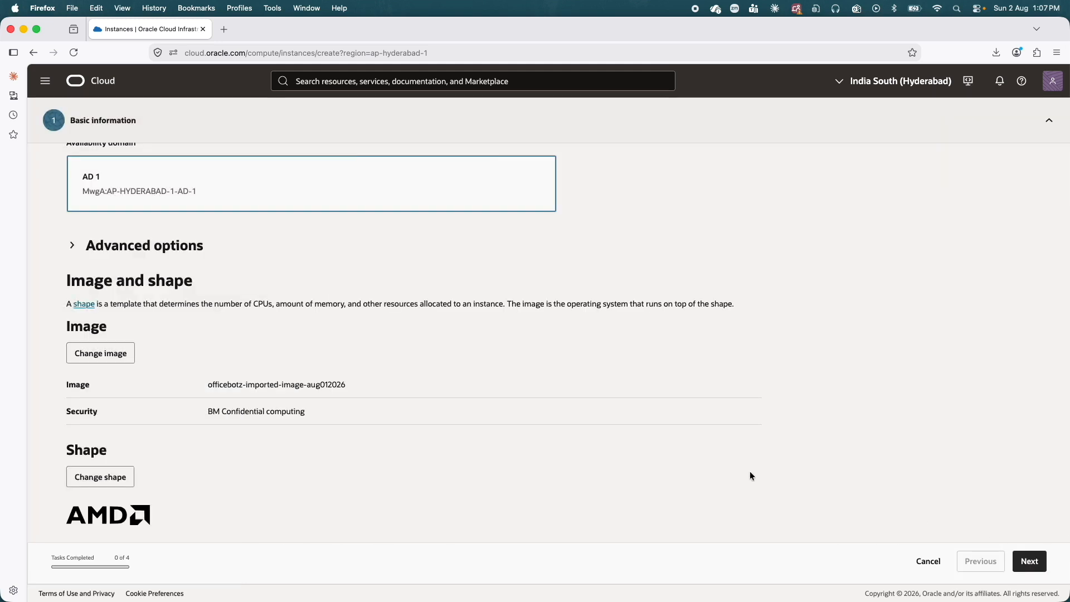
Configure the VM.Standard.E3.Flex shape with 4 GB of memory and apply it to the instance
scroll(750, 470, down, 5)
click(105, 238)
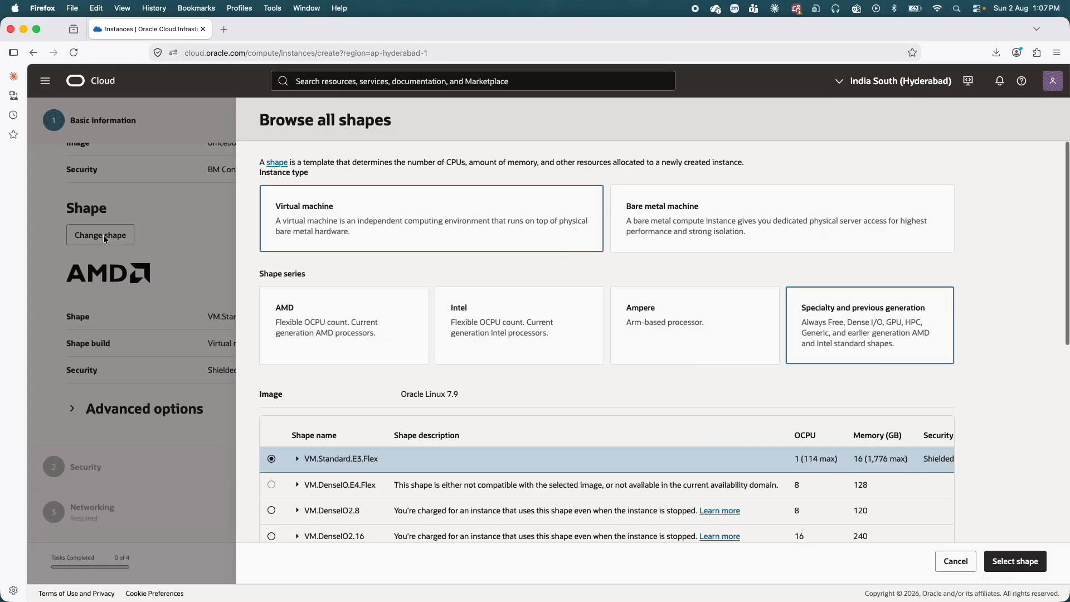
click(297, 462)
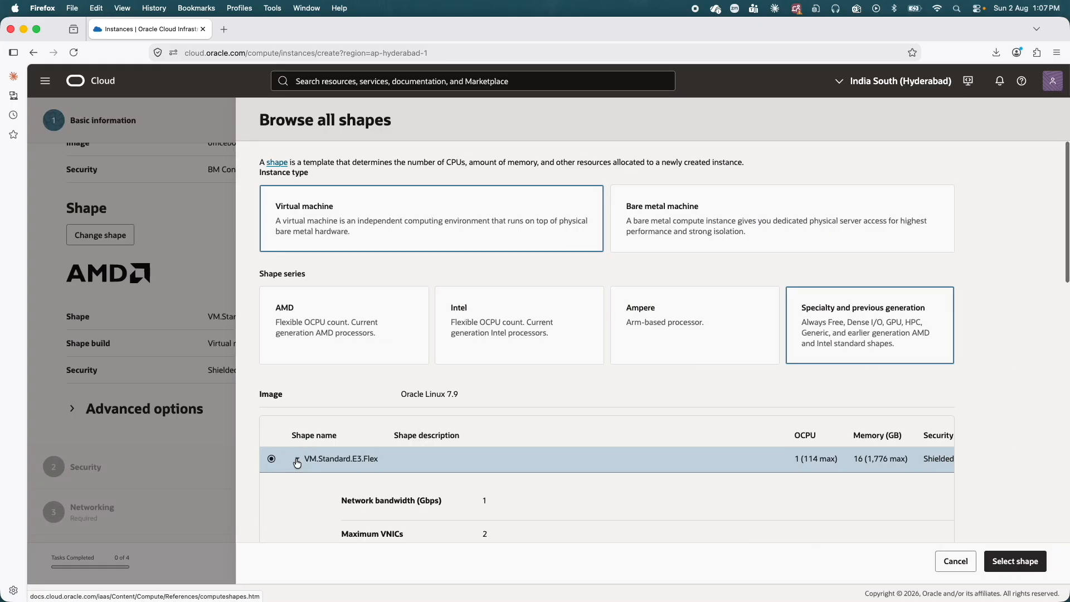
scroll(357, 445, down, 4)
click(337, 433)
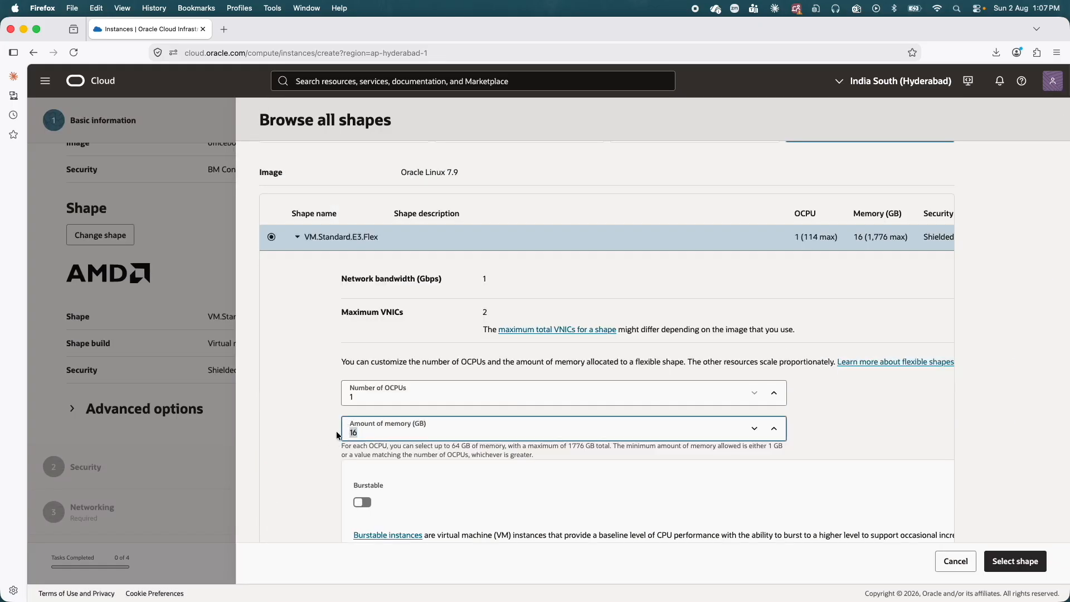
text(4)
click(1009, 562)
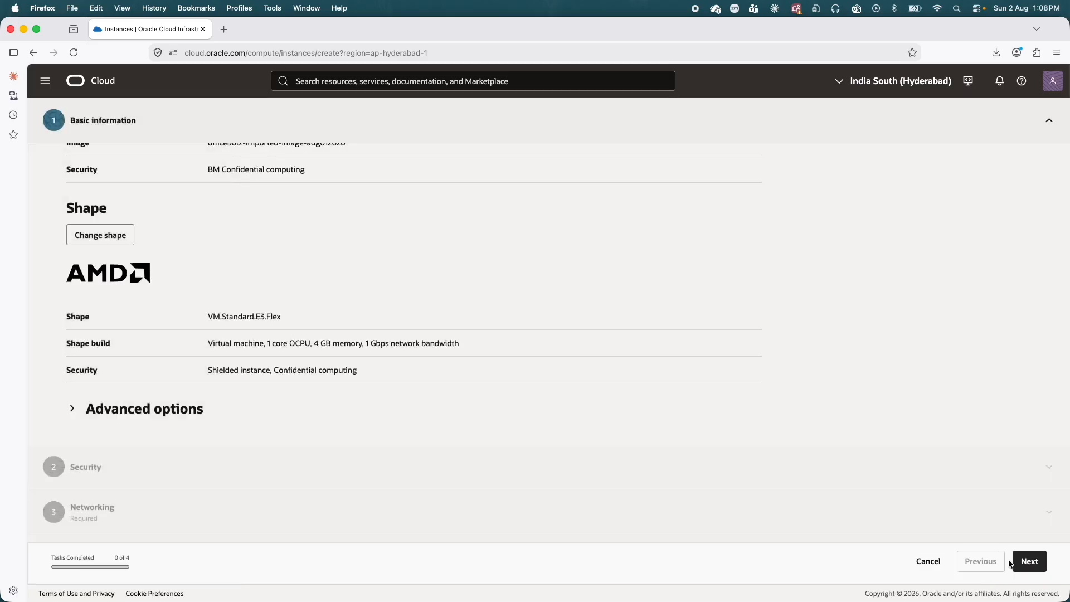
Keep prod-vcn and its public subnet for the instance's networking and paste an existing SSH public key
click(1029, 561)
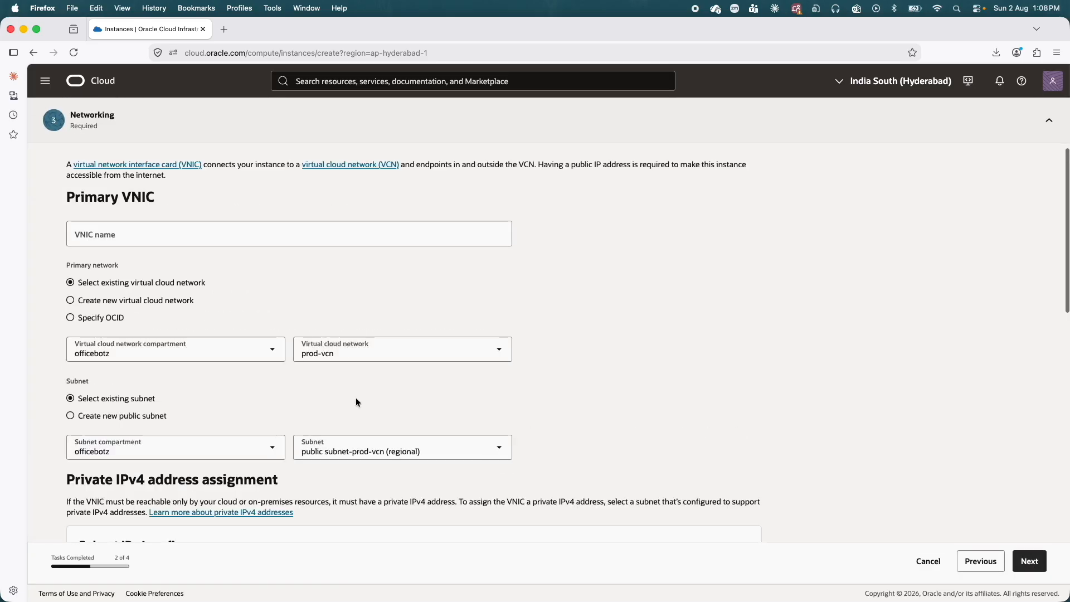
scroll(302, 438, down, 2)
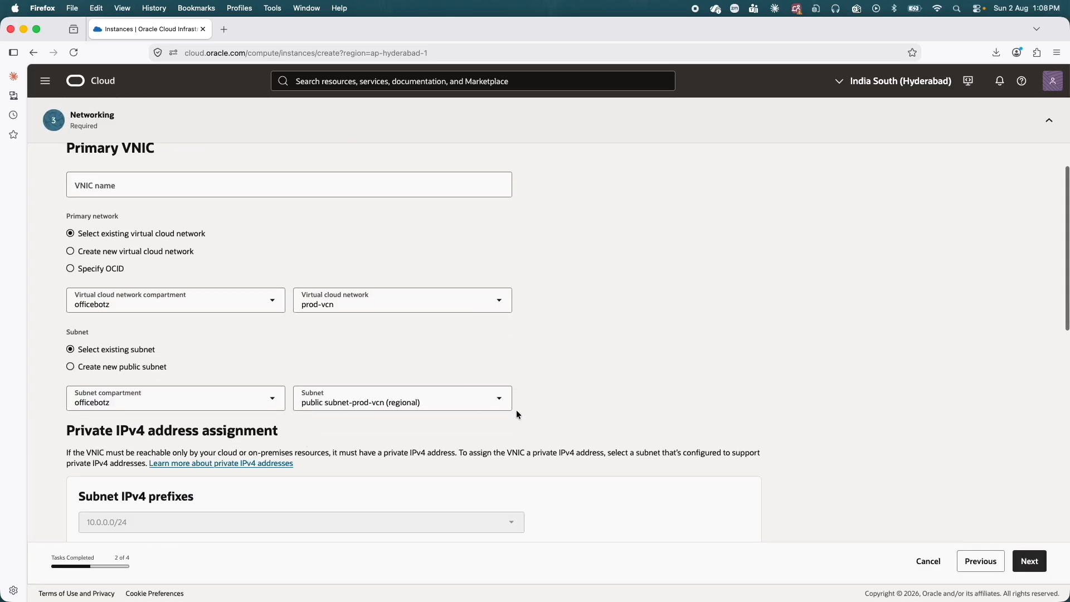
scroll(517, 414, down, 12)
scroll(516, 409, down, 11)
click(71, 372)
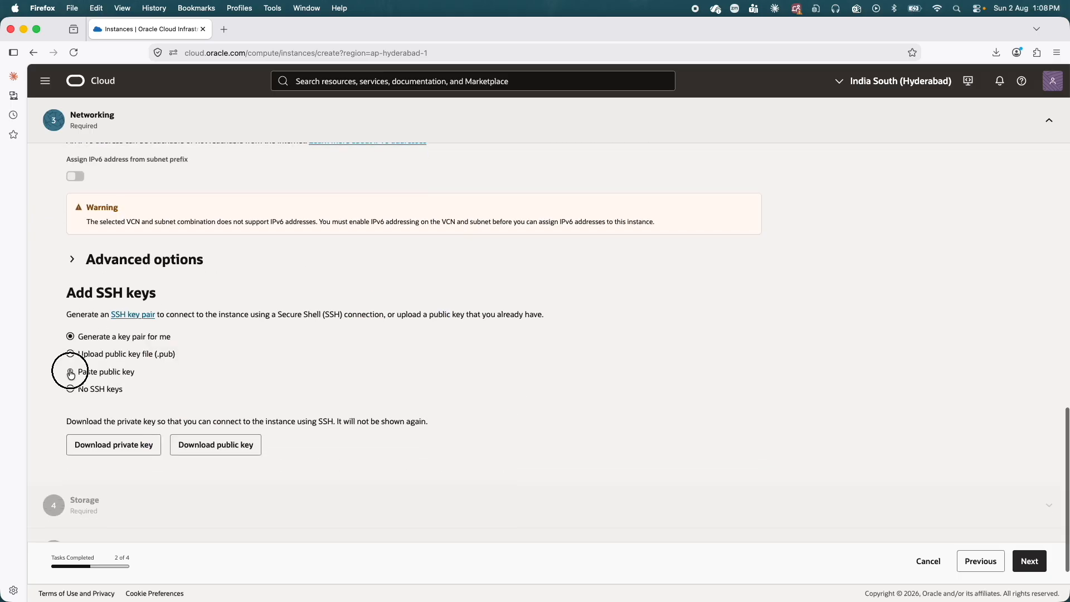
click(395, 449)
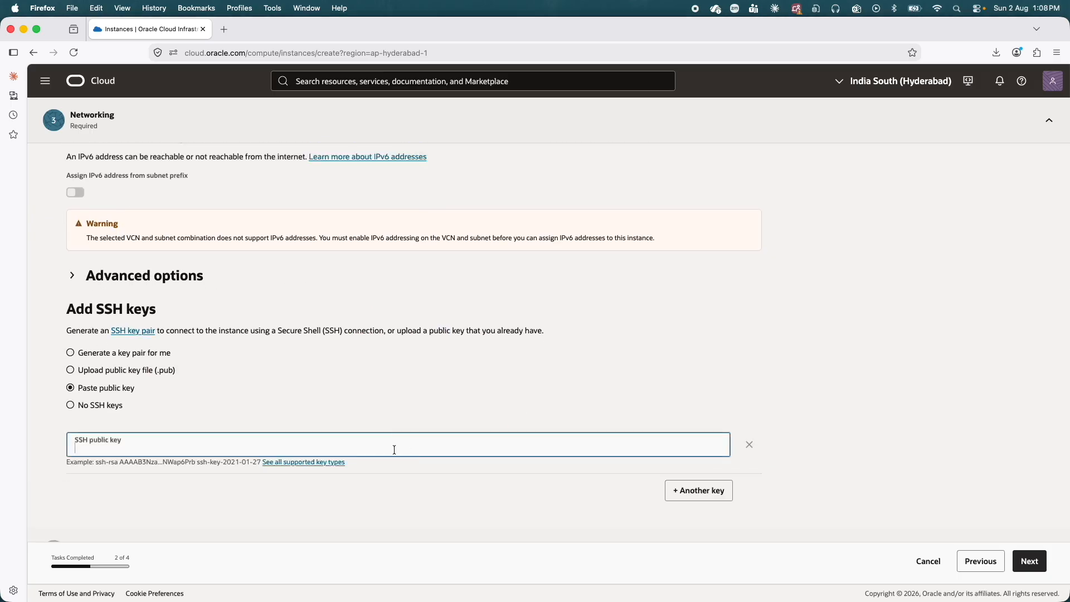
key(super+v)
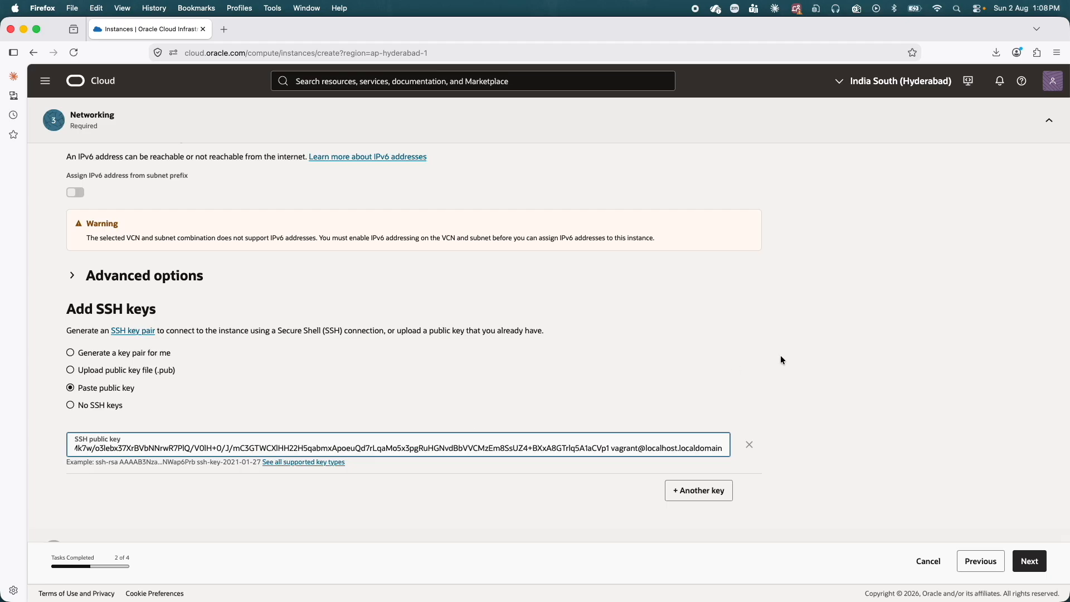
scroll(780, 359, down, 3)
click(1029, 561)
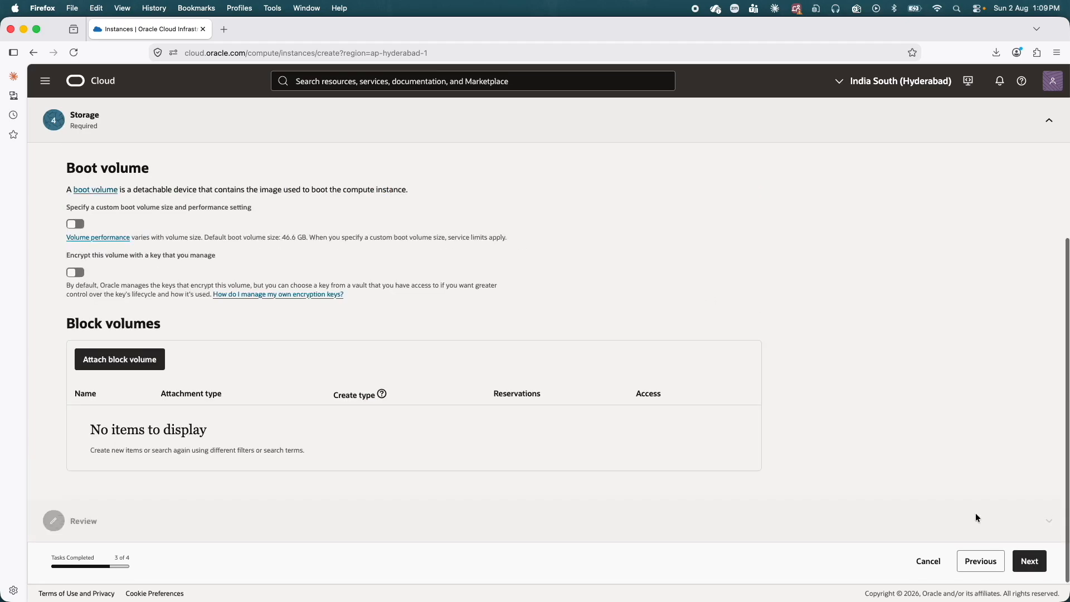
Accept the default storage settings, review the configuration and create the instance
click(1030, 561)
scroll(985, 443, down, 10)
scroll(985, 441, down, 10)
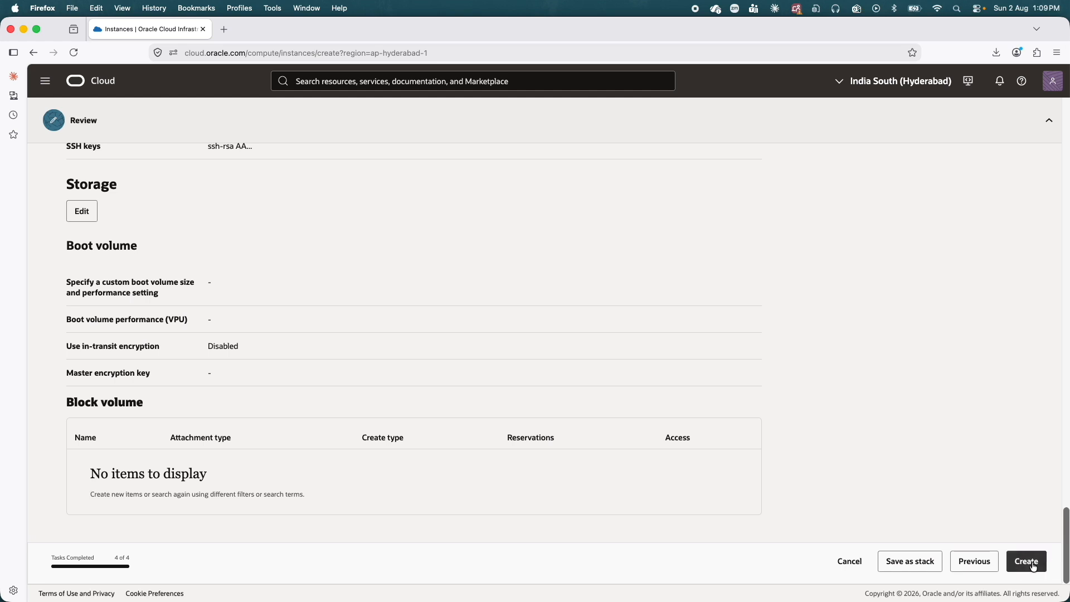
click(1027, 561)
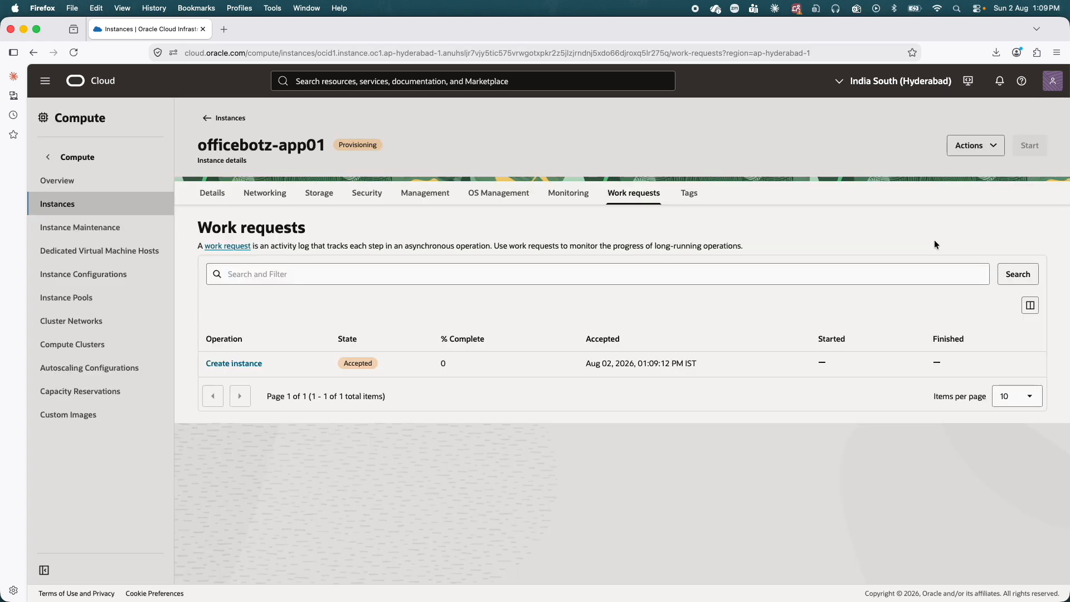
Move the Firefox window aside to uncover the US East (Ashburn) bucket window behind it
drag(591, 17, 631, 125)
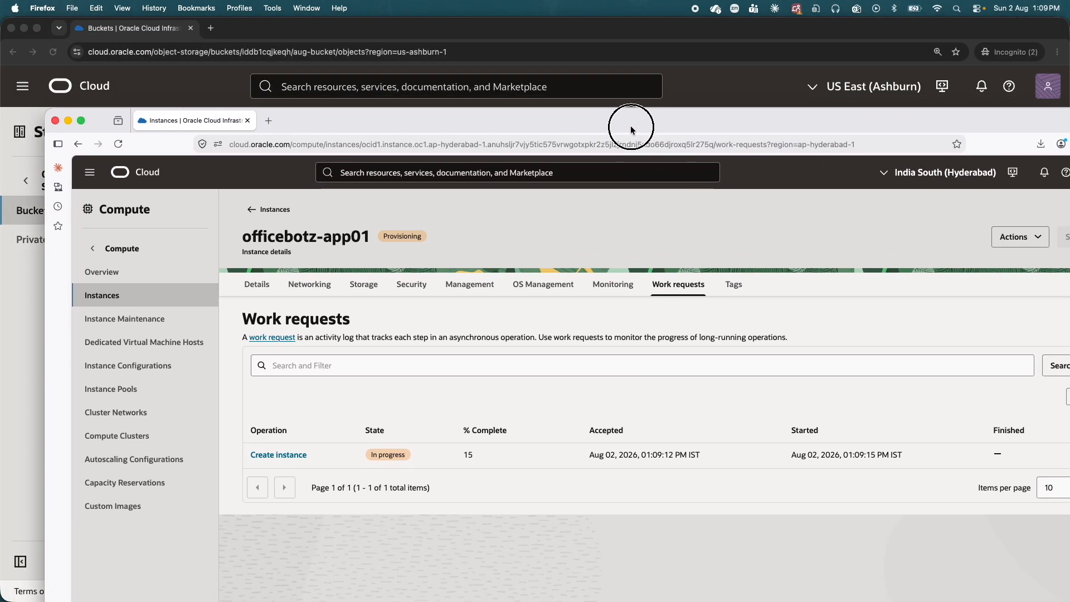
drag(630, 125, 671, 76)
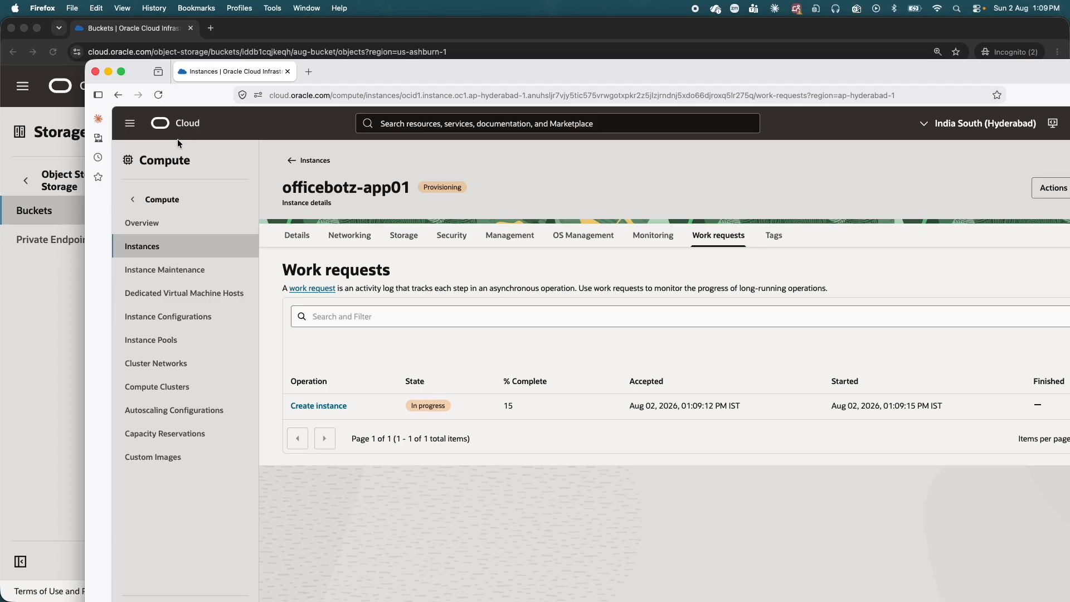